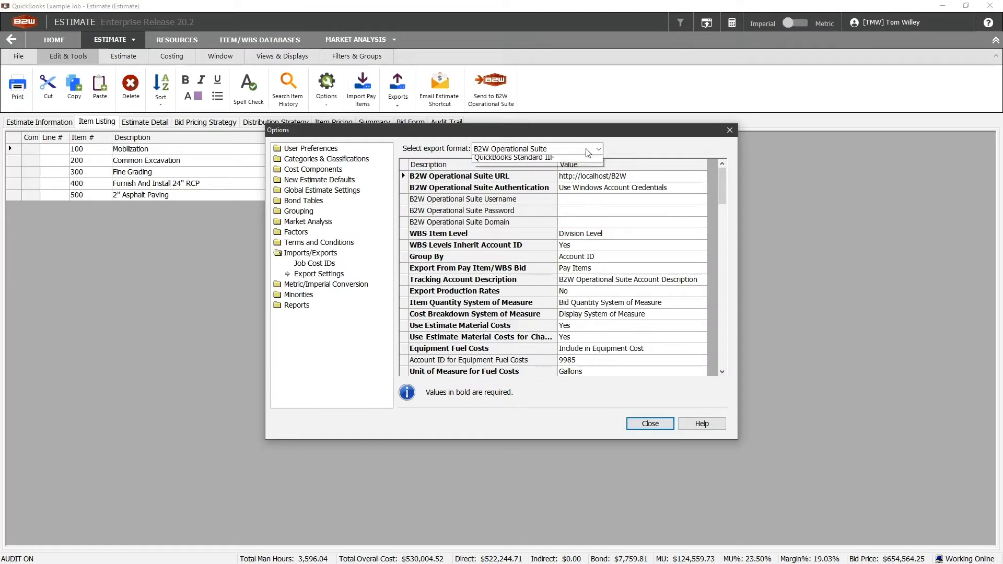
Set the export format to QuickBooks Standard IIF, keep Unit Cost as the Rate source, and close the options.
left_click(557, 184)
left_click(594, 221)
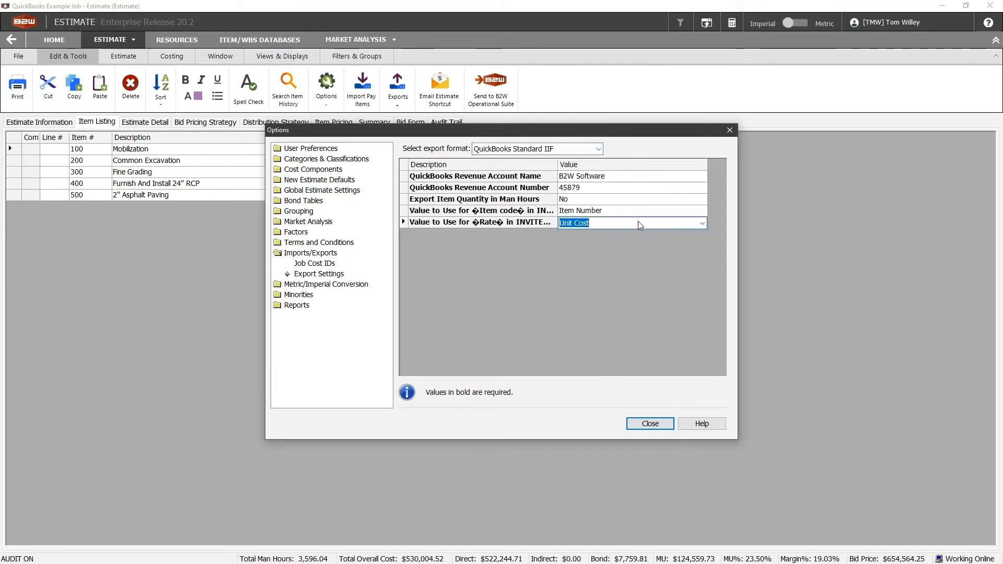
left_click(703, 223)
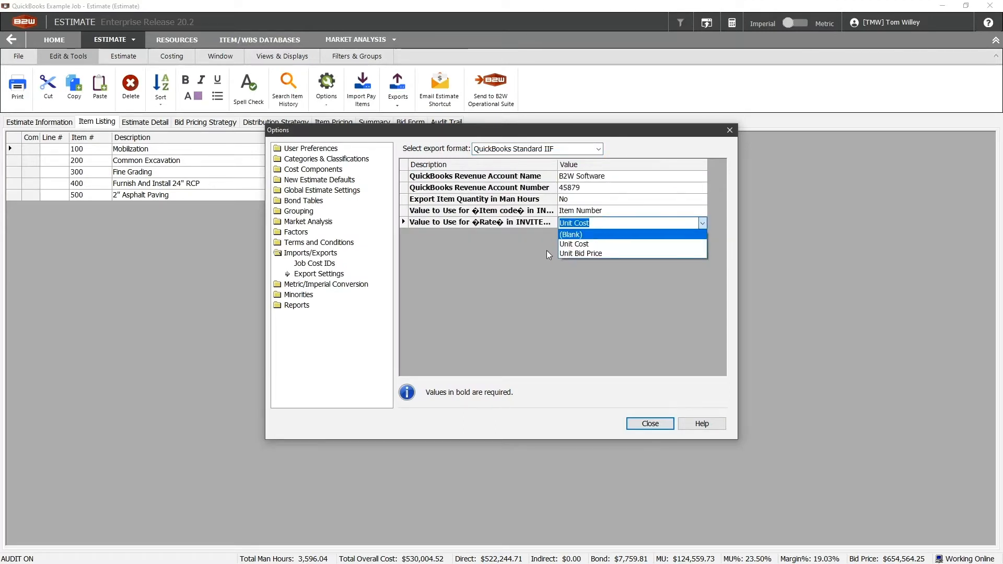
left_click(660, 422)
left_click(661, 423)
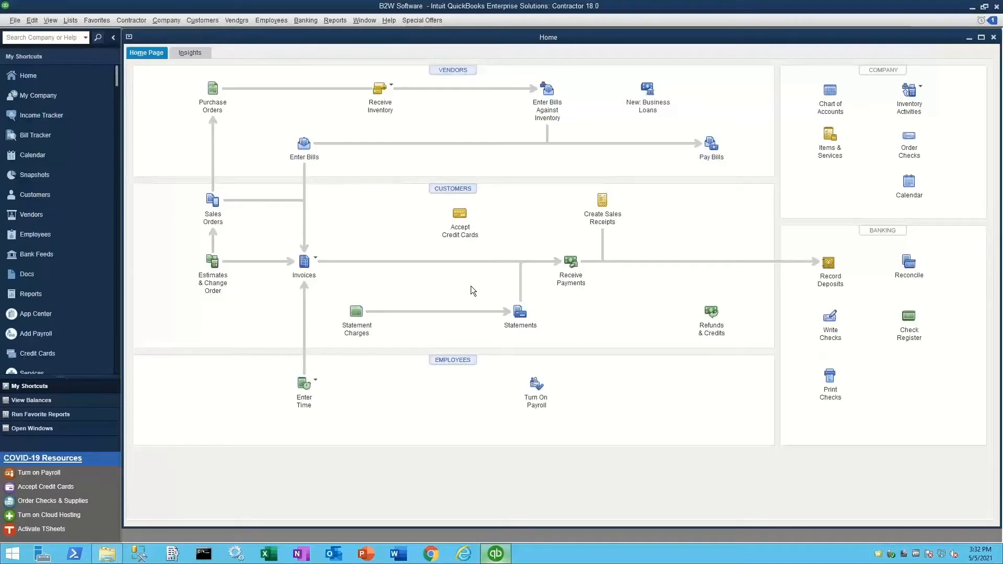
Import Estimate-QuickBooks Example Job.iif from the Desktop as an IIF file and confirm the import.
left_click(14, 21)
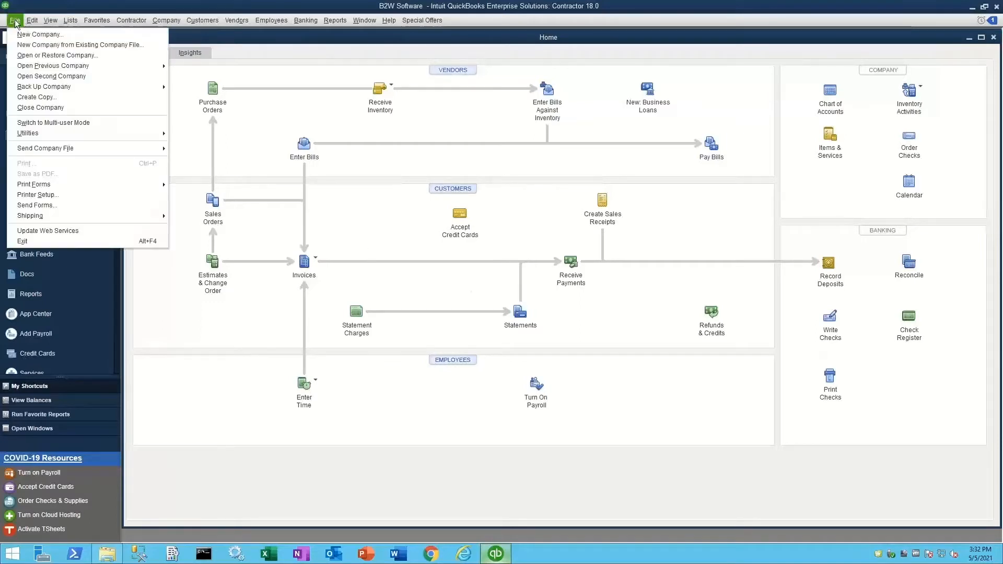
mouse_move(31, 137)
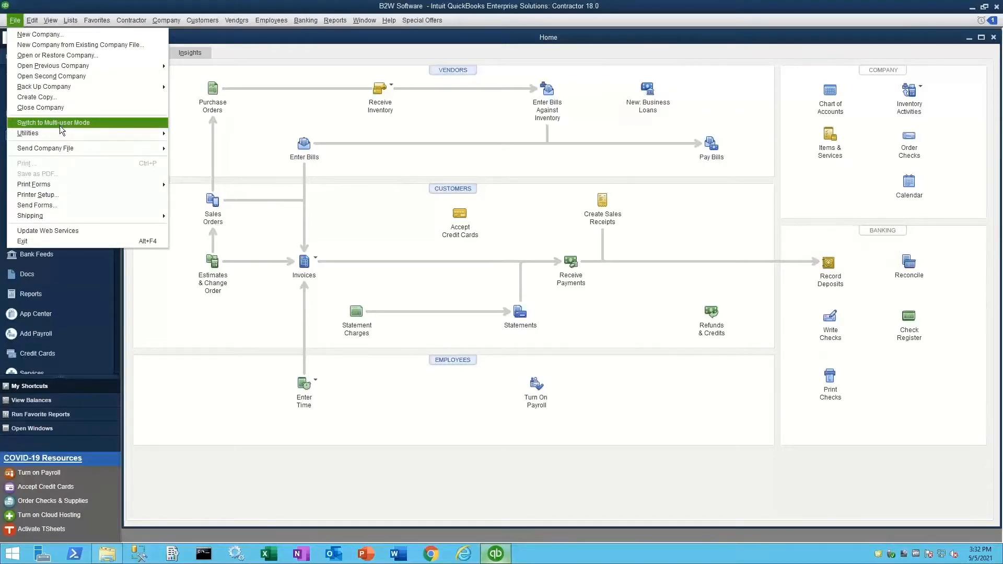
mouse_move(58, 130)
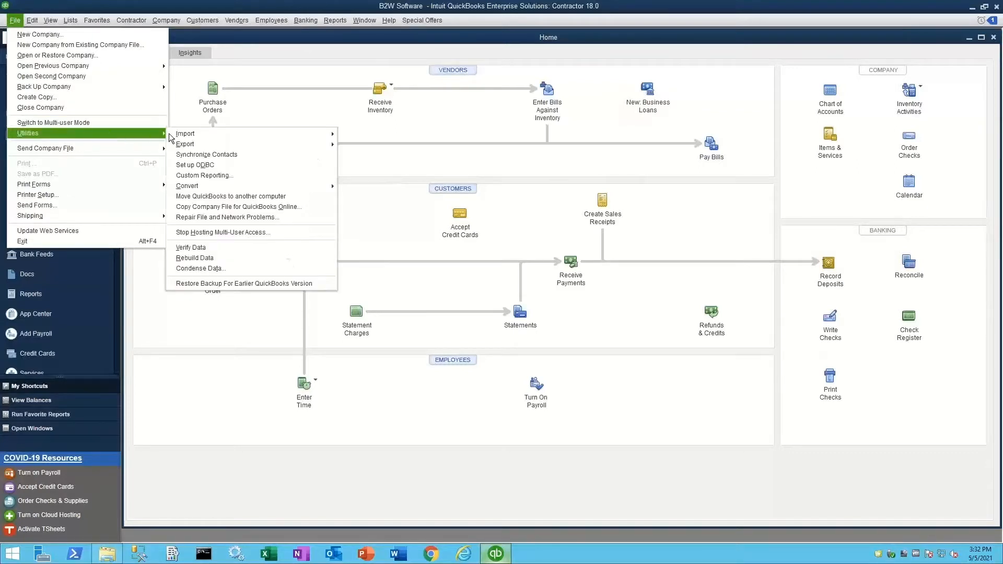
mouse_move(175, 134)
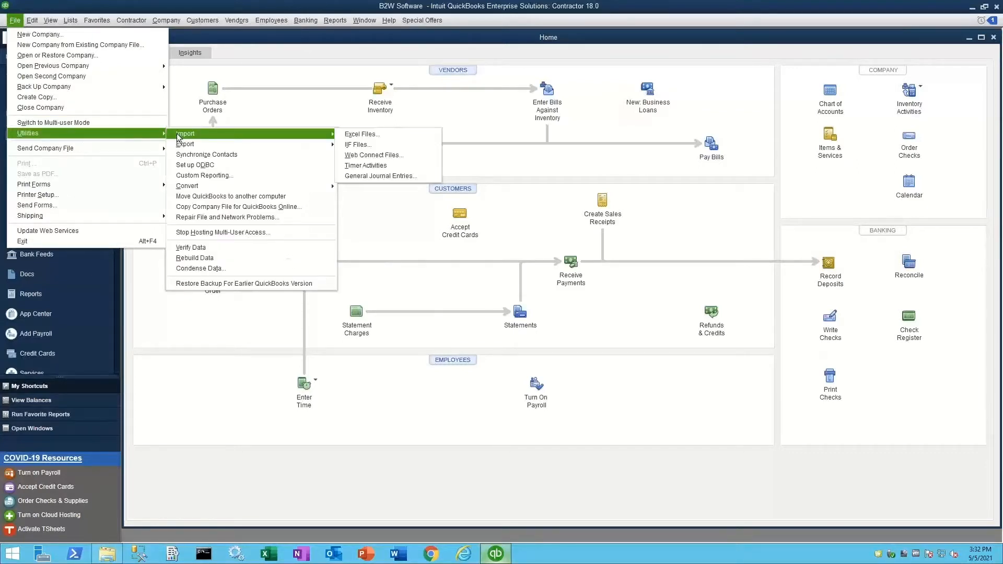
left_click(358, 144)
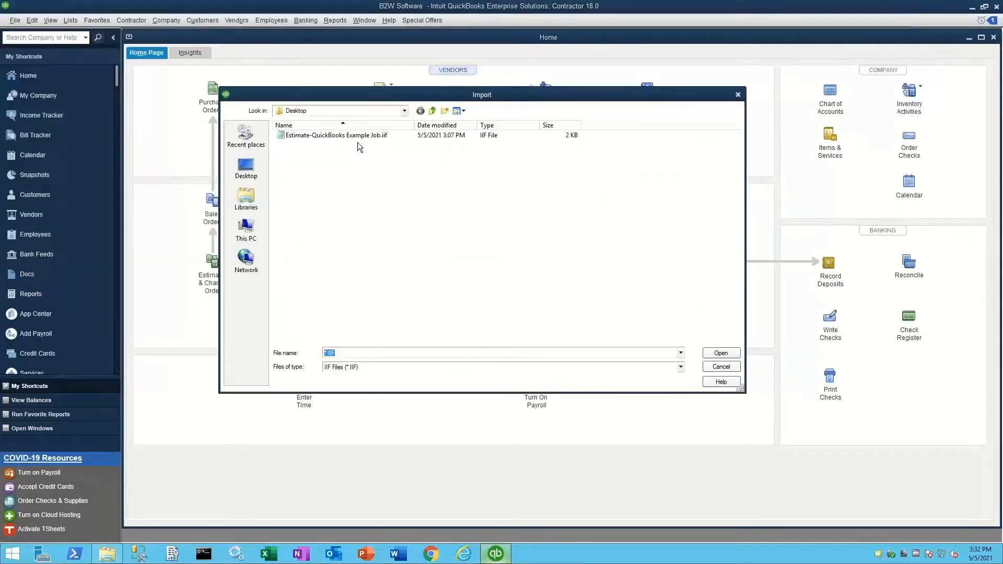
left_click(357, 137)
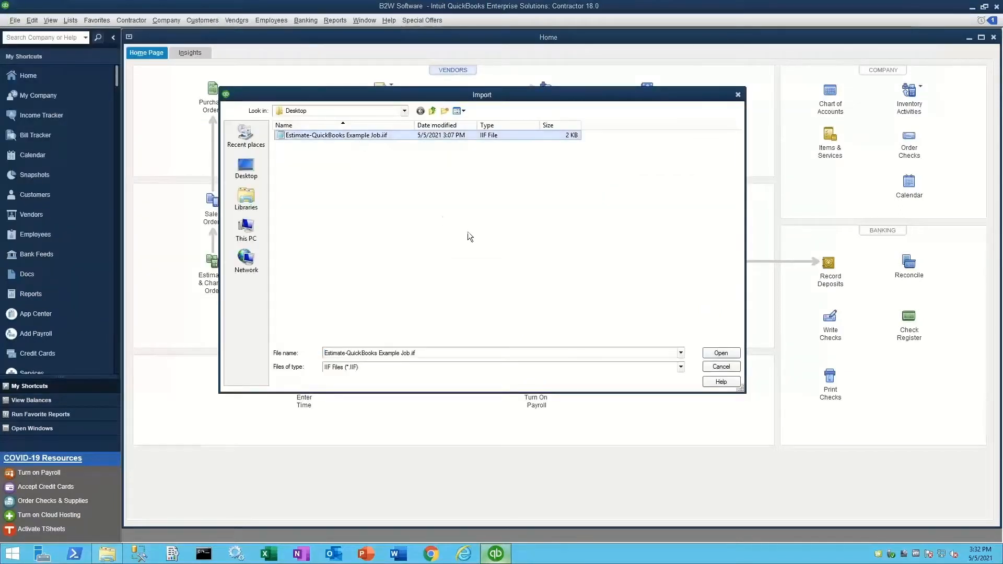
left_click(720, 354)
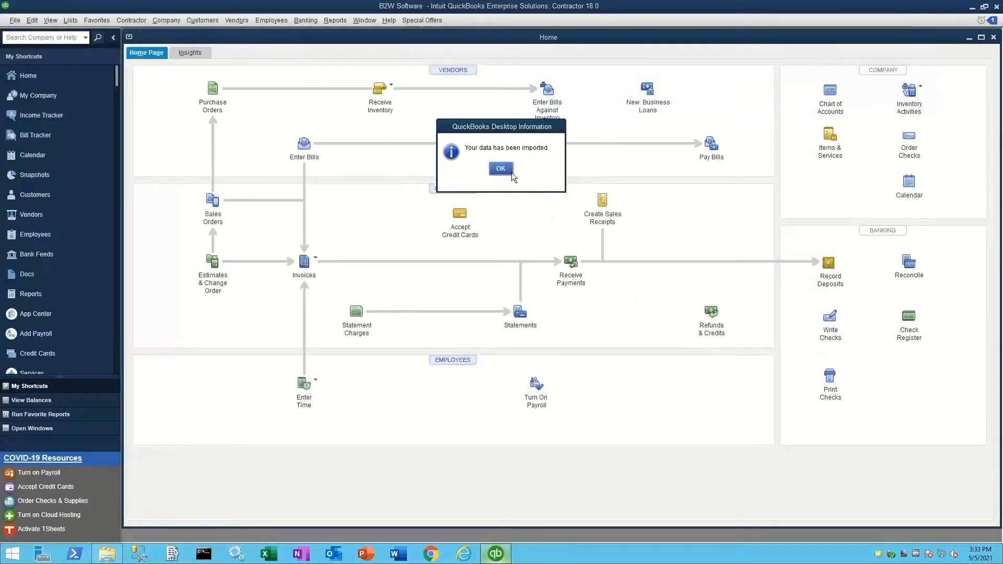
left_click(500, 170)
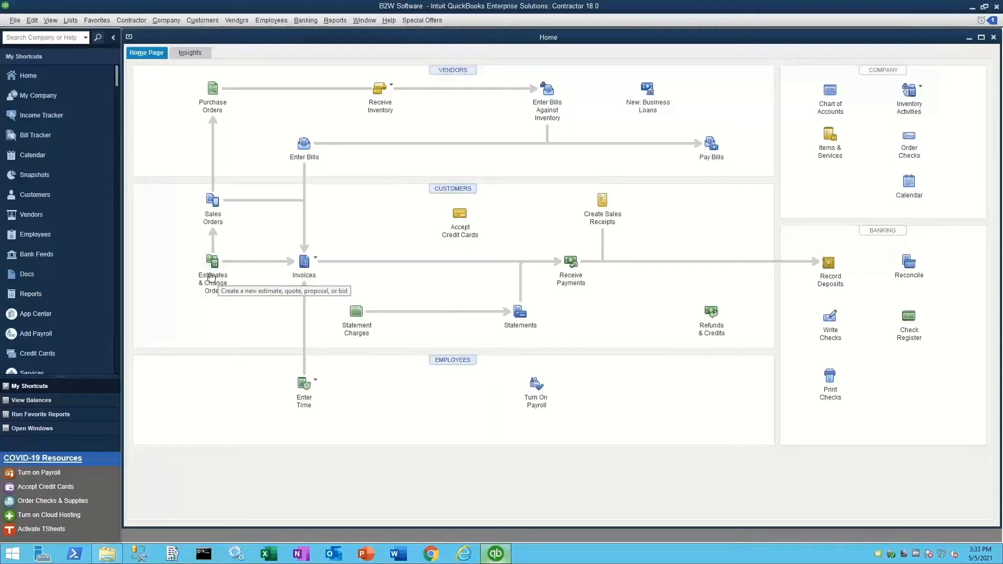
Open Create Estimates and step back to the imported estimate QB2021.
left_click(189, 22)
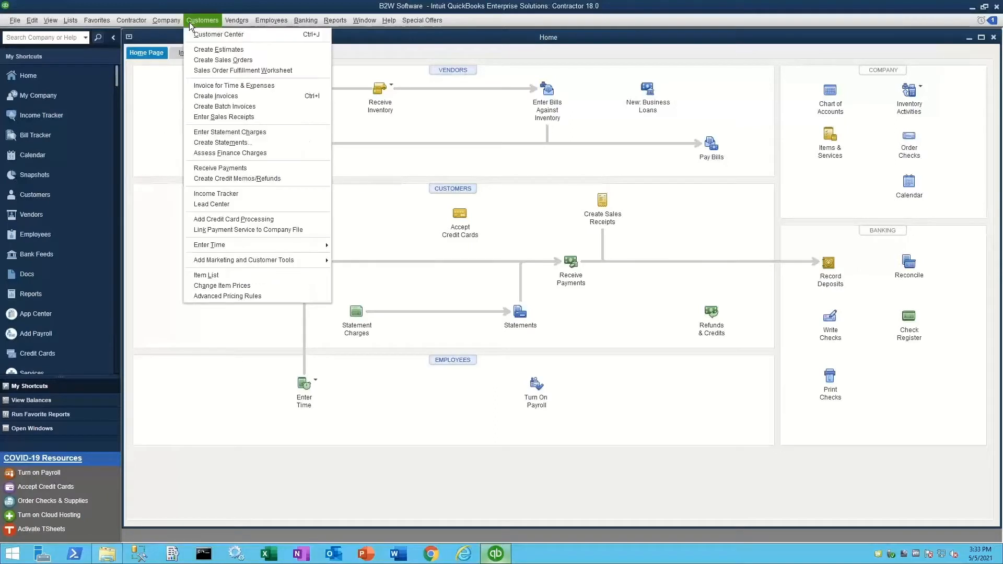
left_click(193, 50)
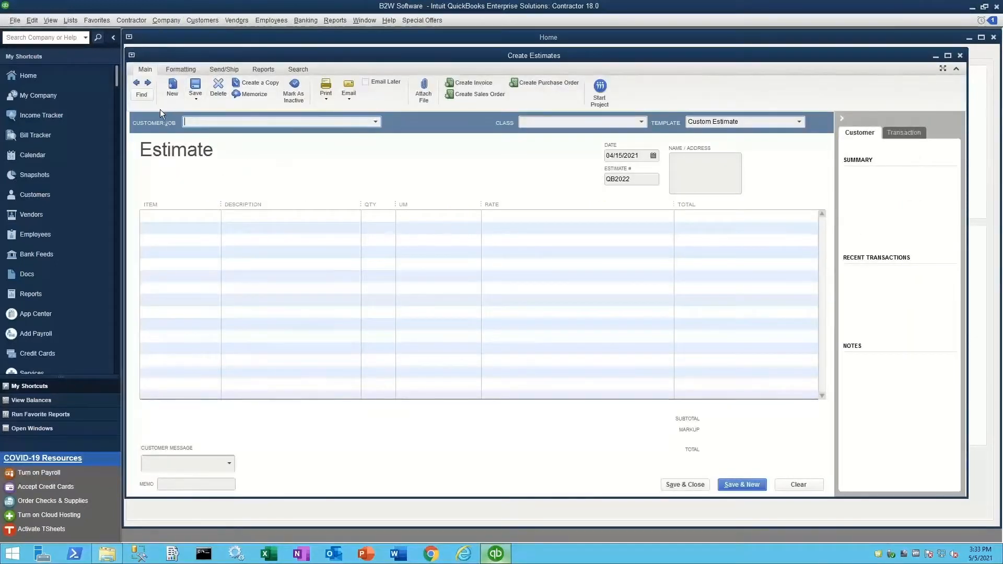
left_click(137, 82)
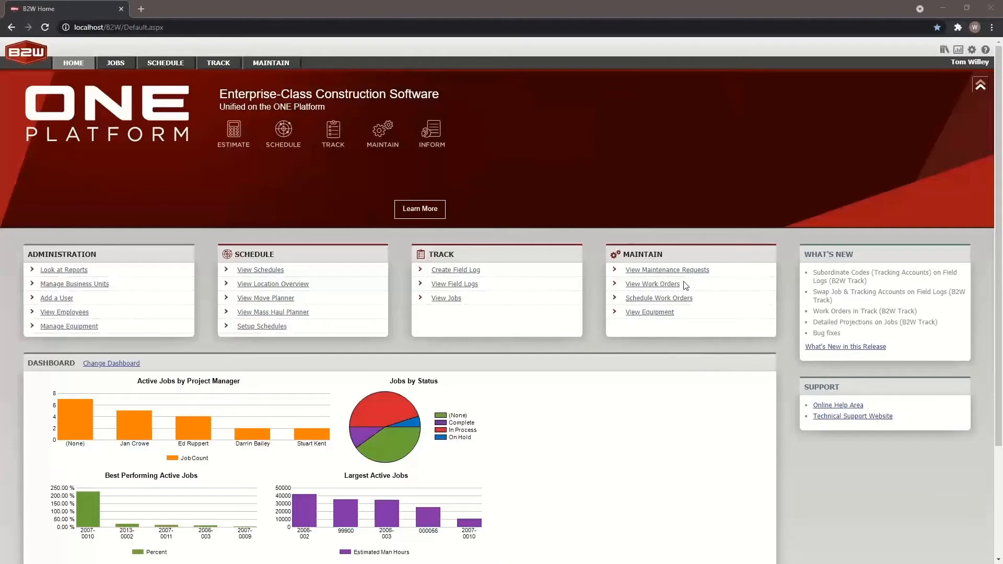
Go to the Add-ins list under settings and open Intuit QuickBooks Field Log Export.
left_click(972, 50)
left_click(947, 65)
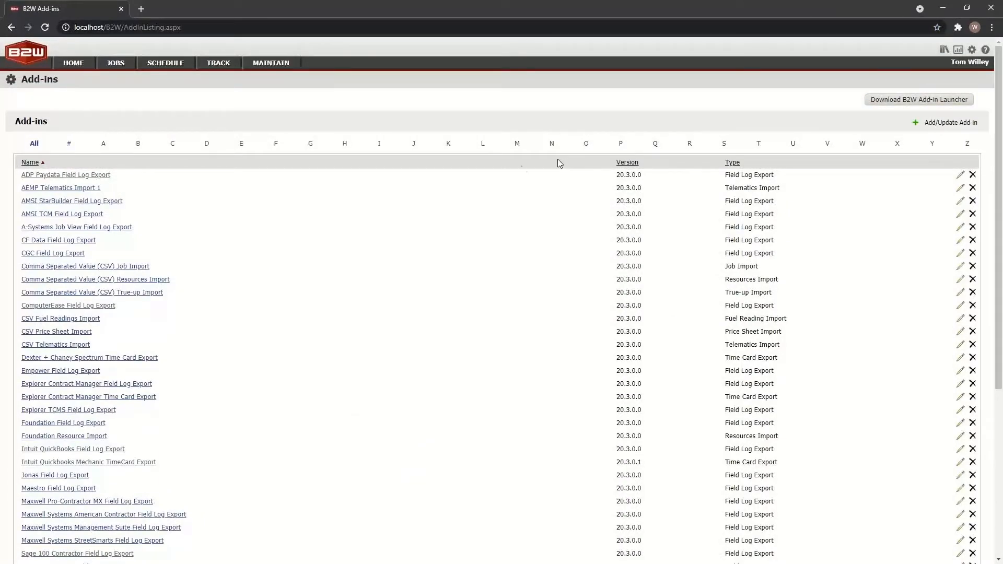
scroll(176, 320, "down", 1)
scroll(176, 320, "down", 2)
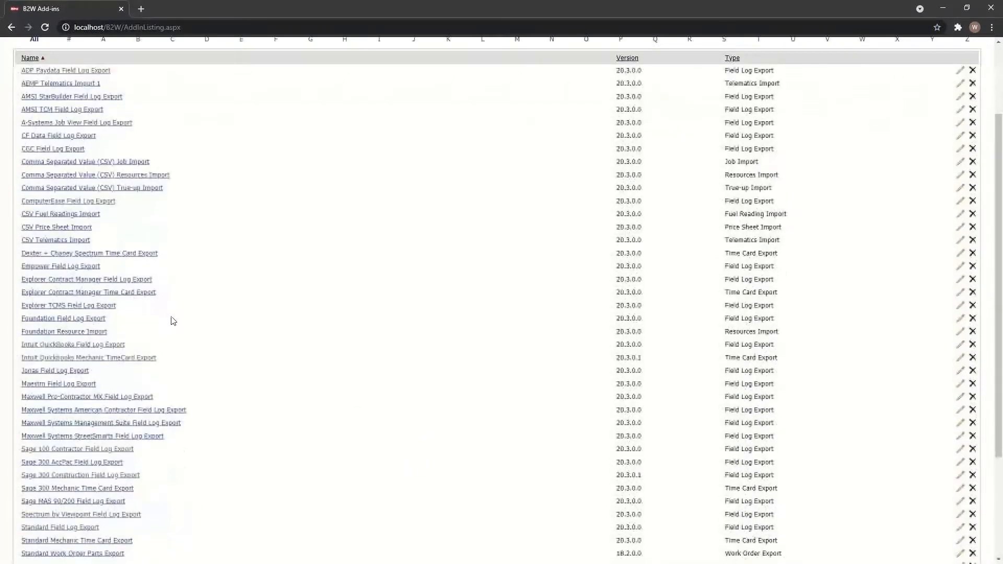
left_click(77, 345)
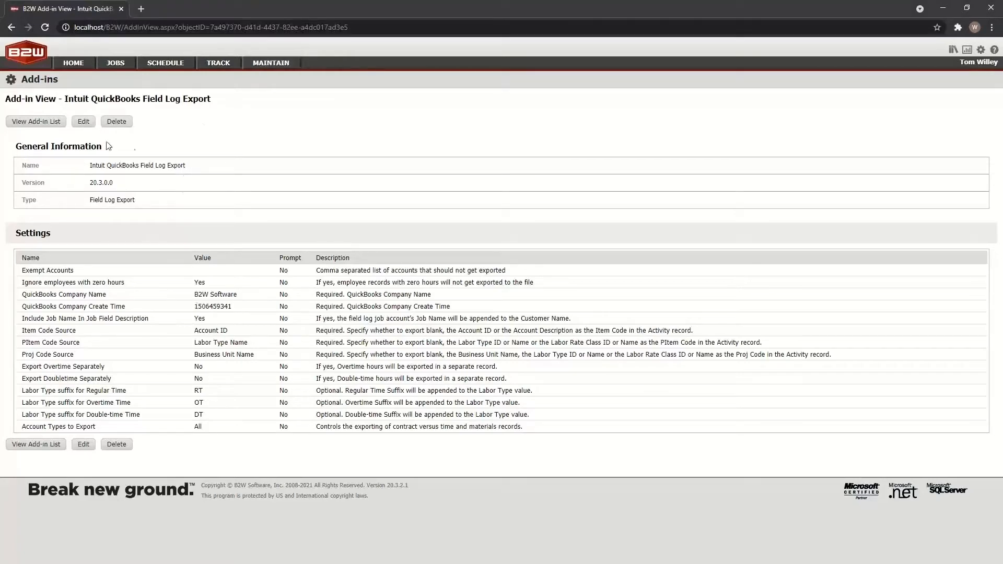
left_click(83, 122)
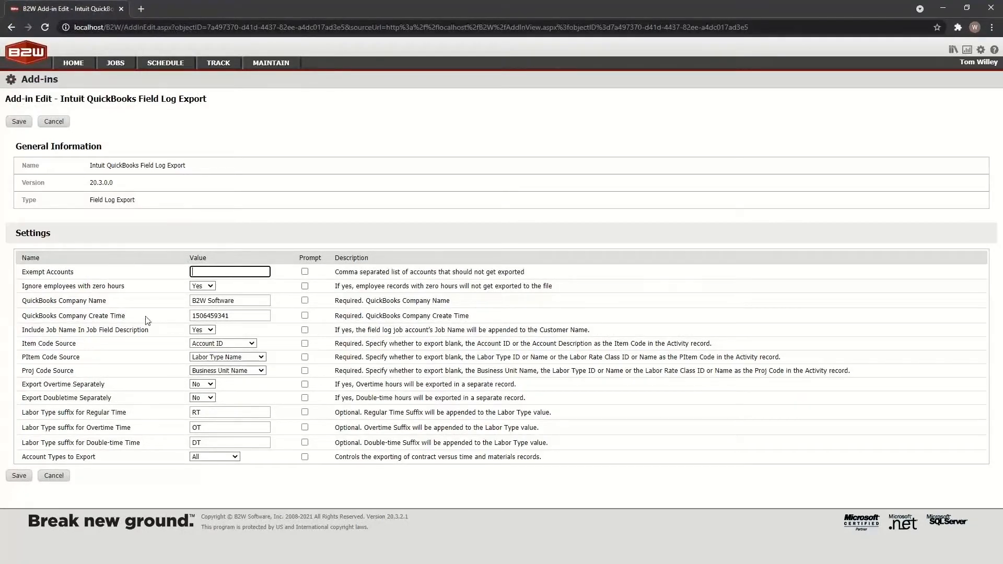
left_click(216, 301)
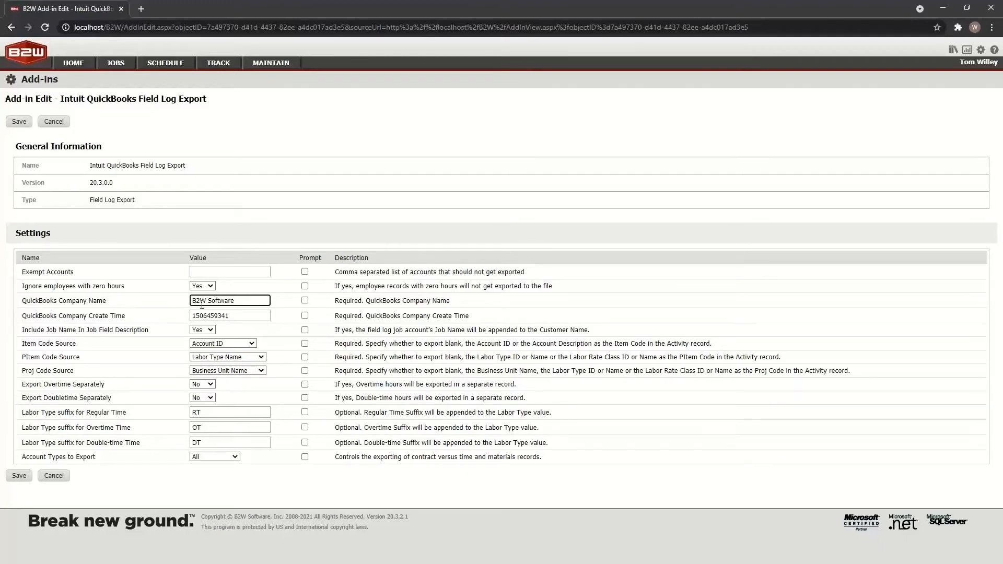
left_click(238, 316)
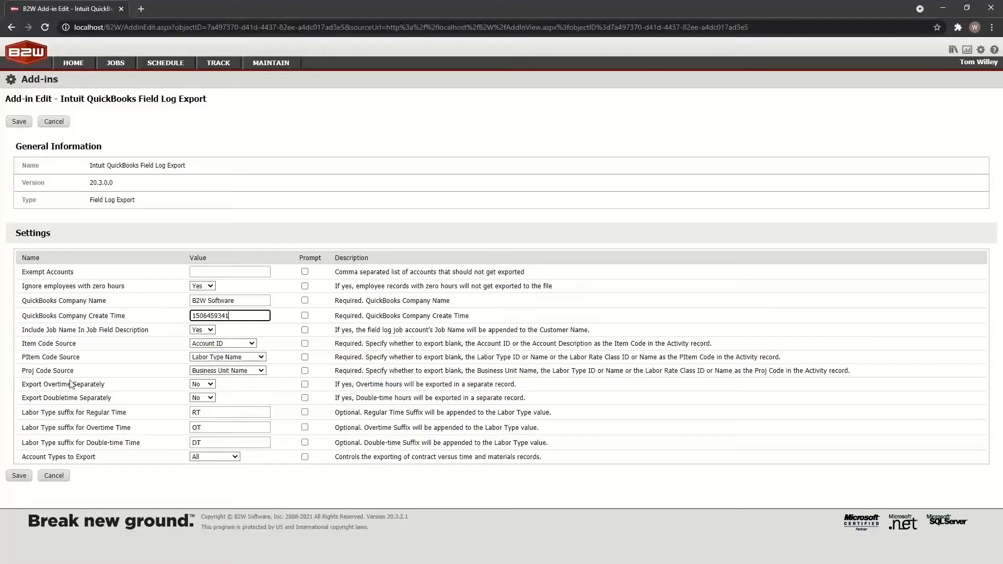
Keep Account ID as Item Code Source and Labor Type Name as PItem Code Source, then save.
left_click(251, 344)
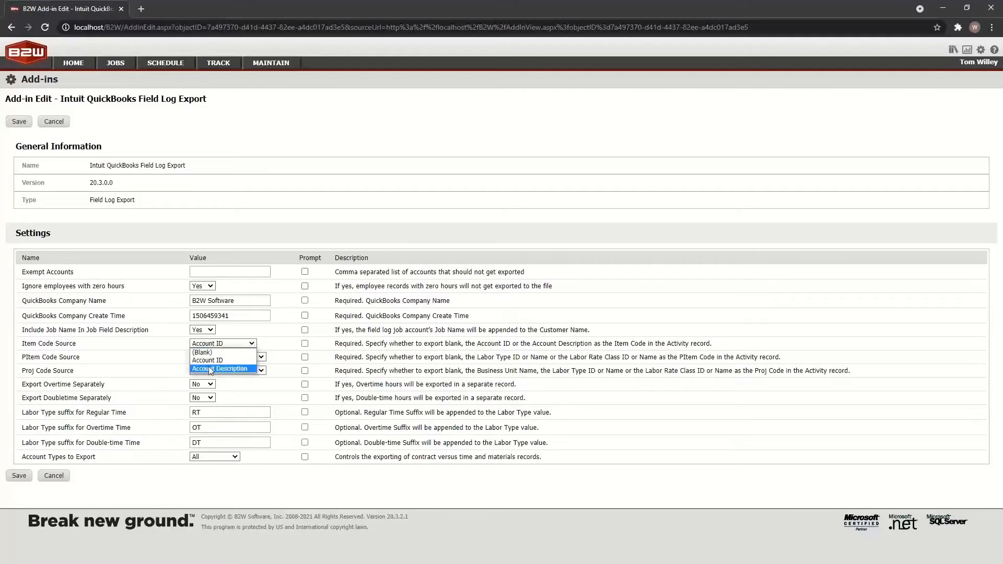
left_click(186, 346)
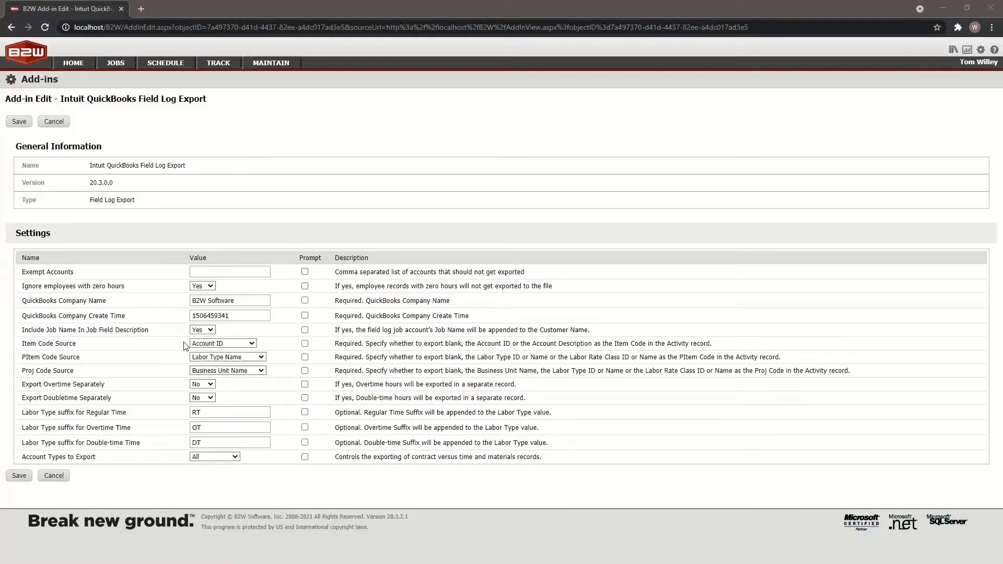
left_click(263, 358)
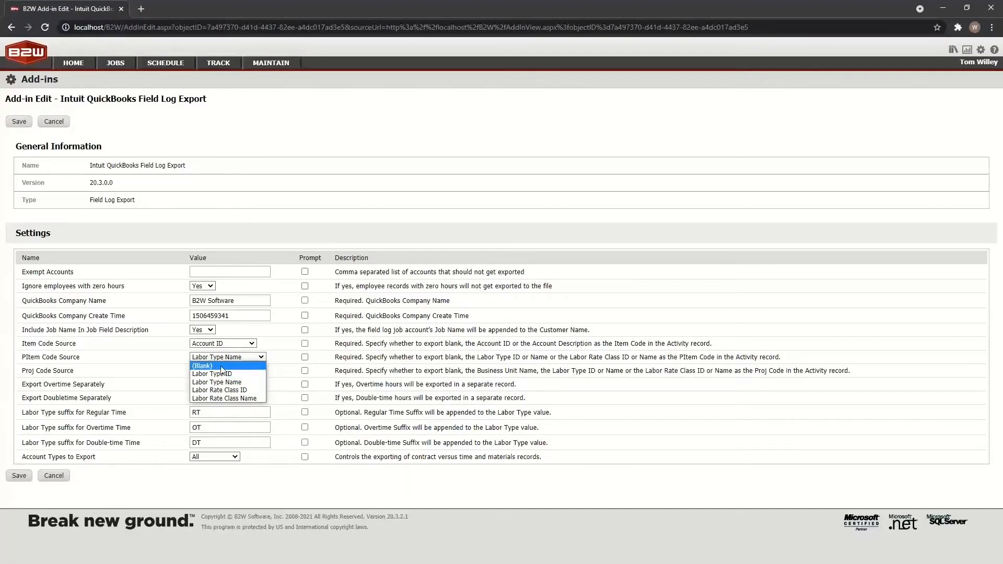
left_click(176, 350)
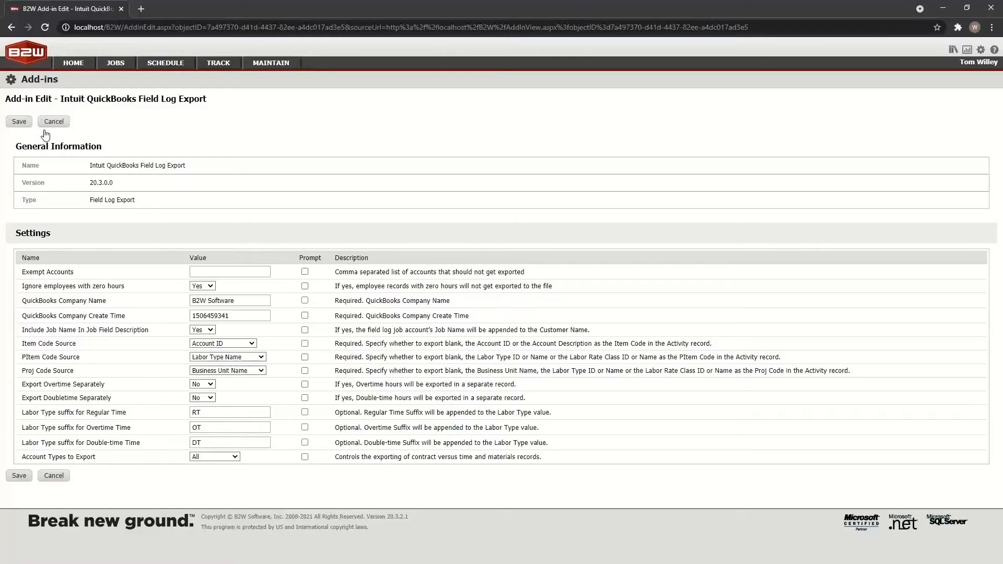
left_click(24, 123)
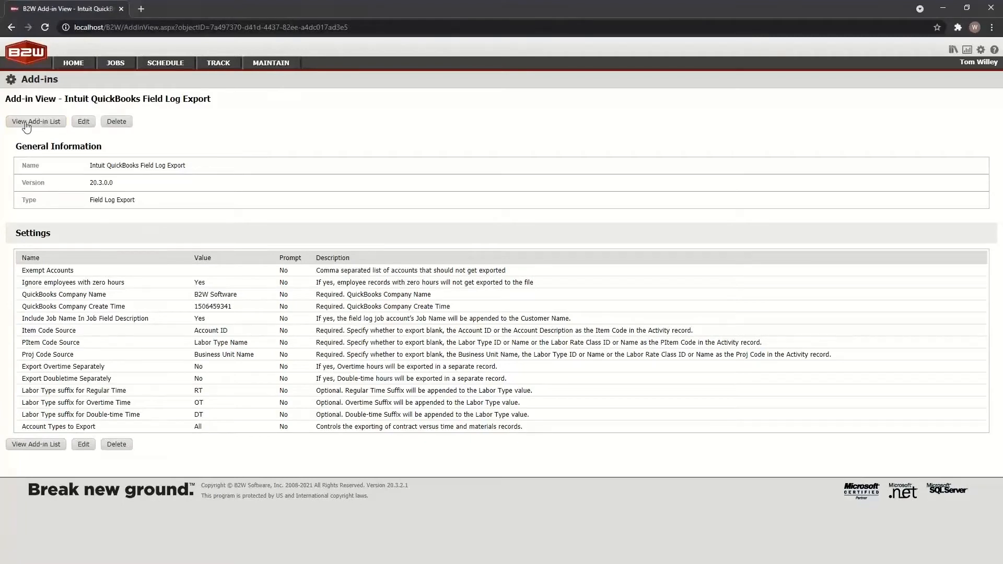
left_click(226, 64)
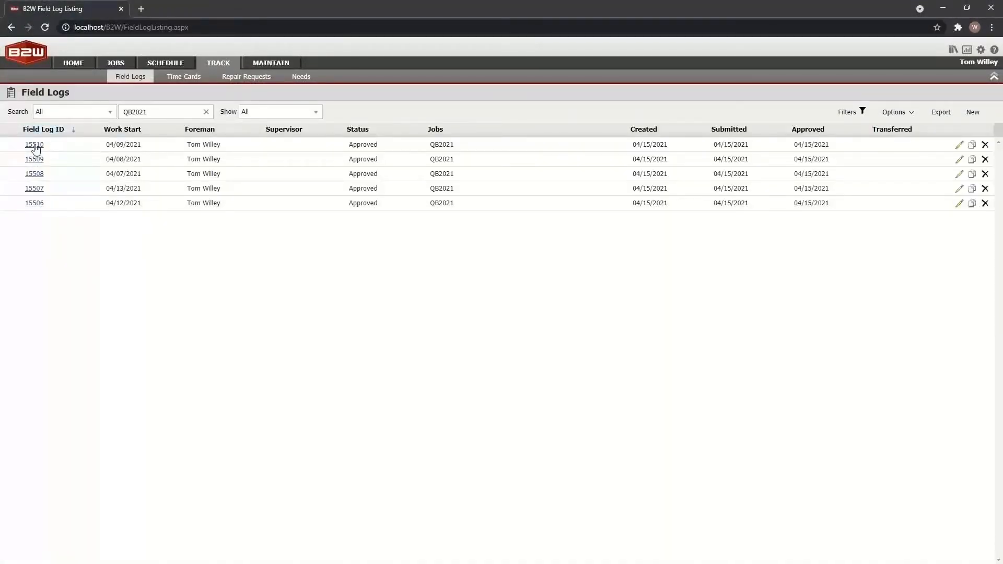
left_click(35, 146)
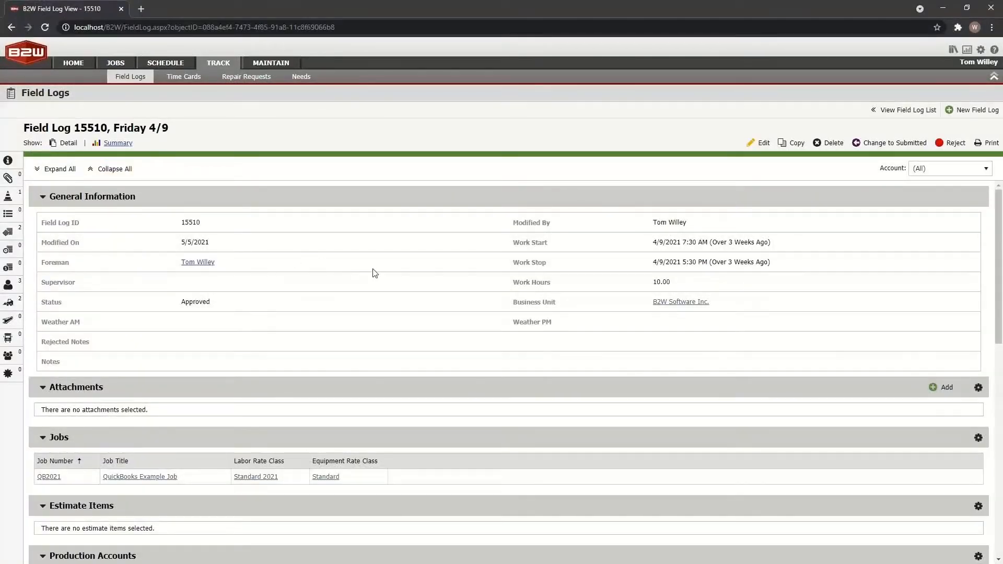
scroll(375, 272, "down", 1)
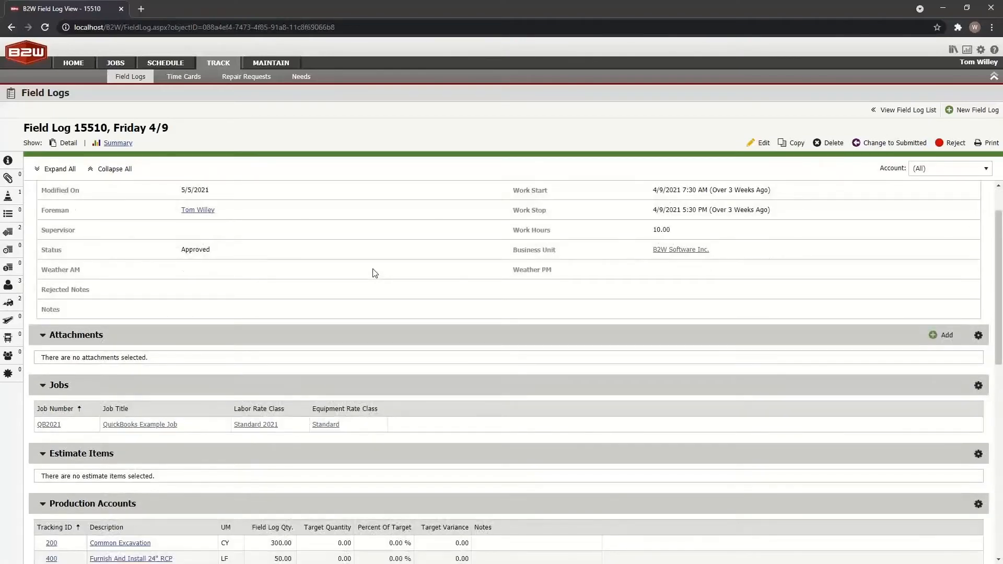
scroll(374, 272, "down", 2)
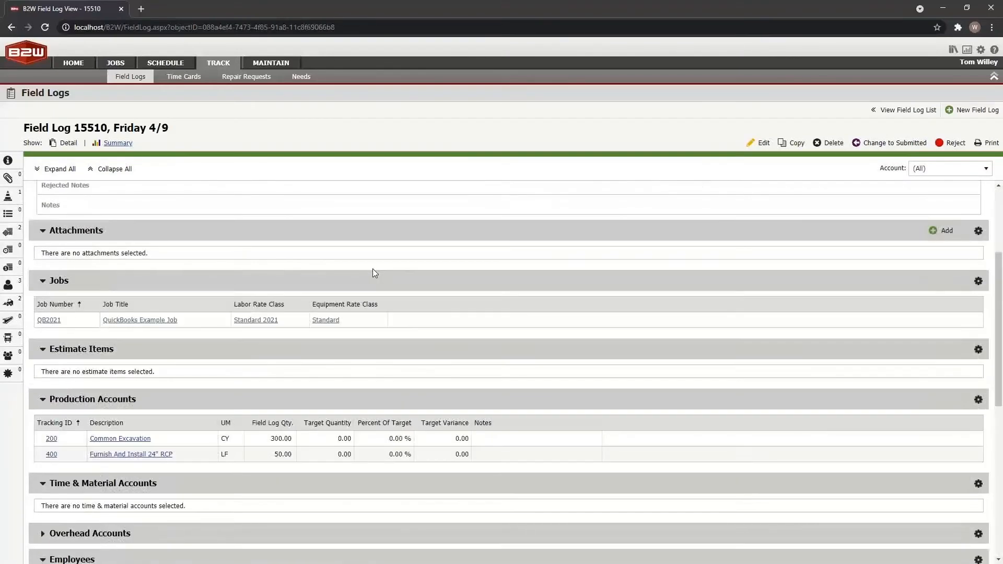
scroll(371, 276, "down", 1)
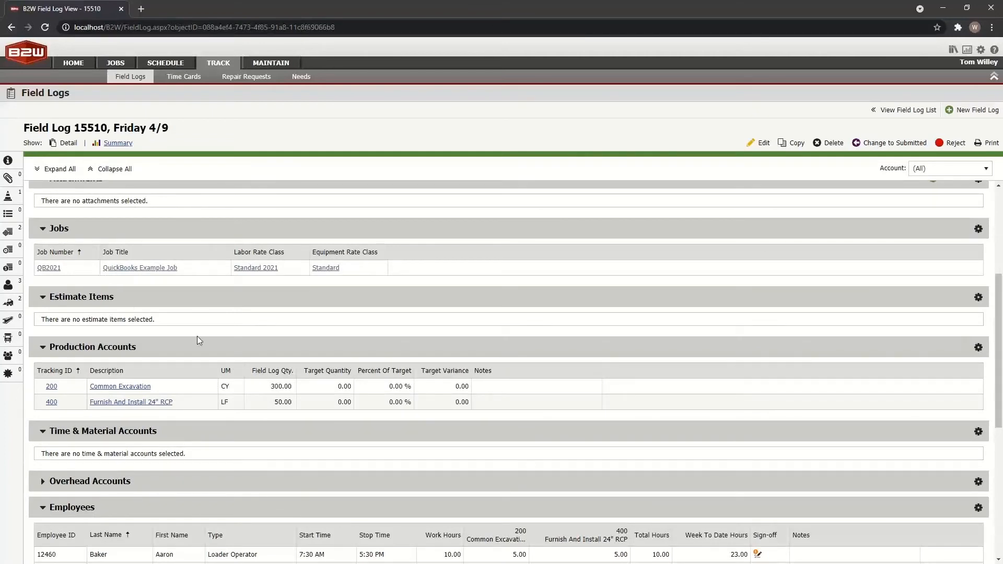
scroll(273, 338, "down", 3)
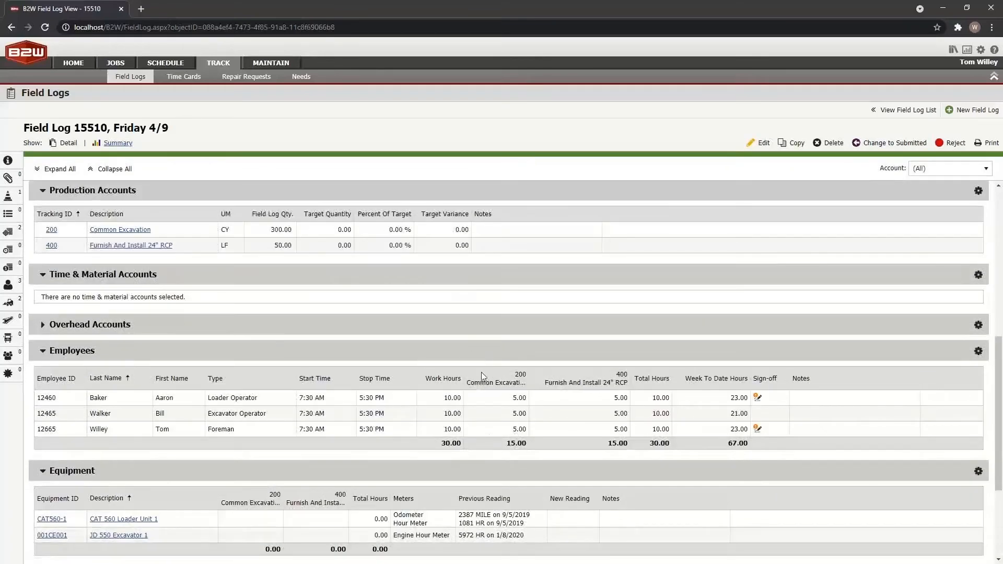
left_click_drag(529, 374, 550, 377)
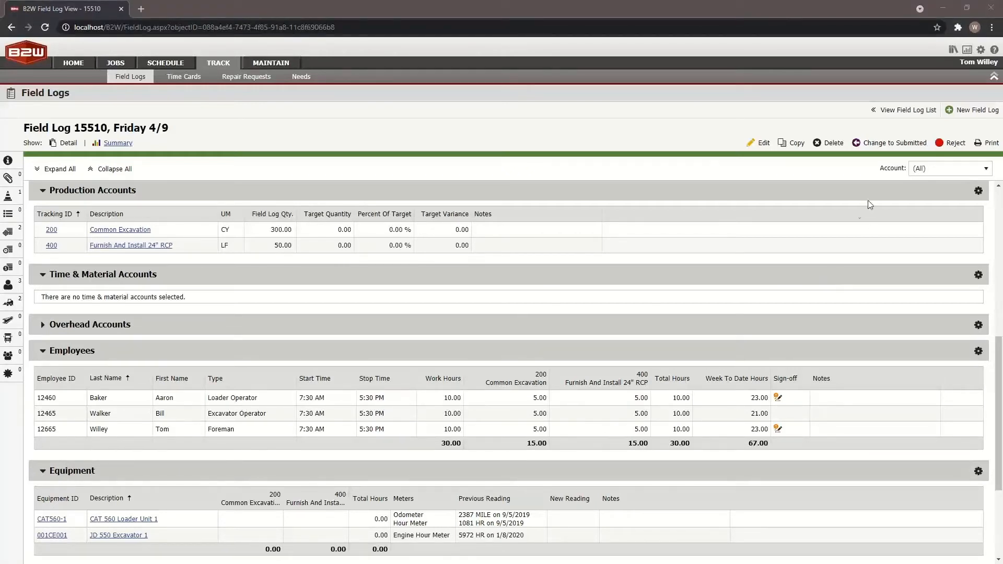
scroll(500, 362, "up", 5)
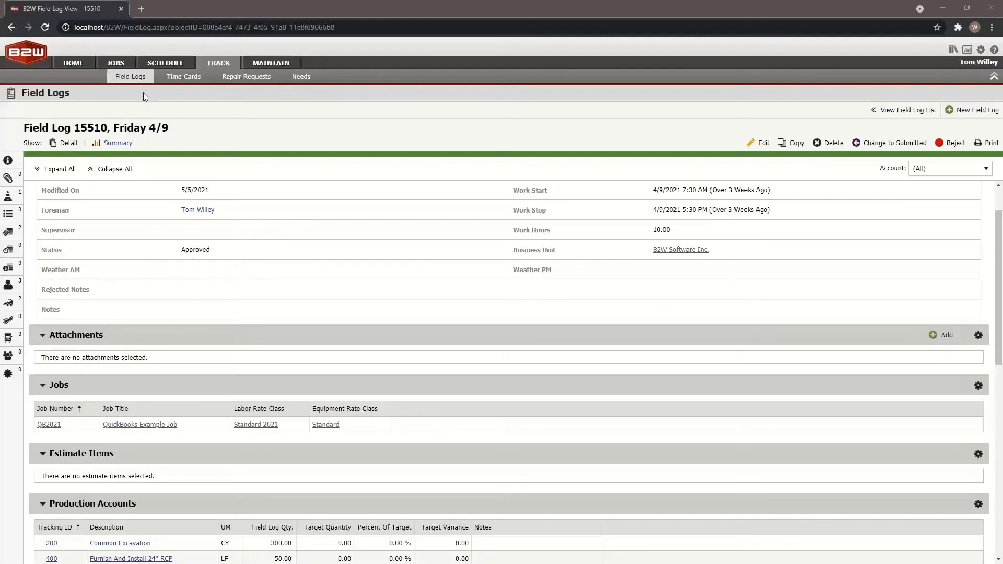
left_click(131, 76)
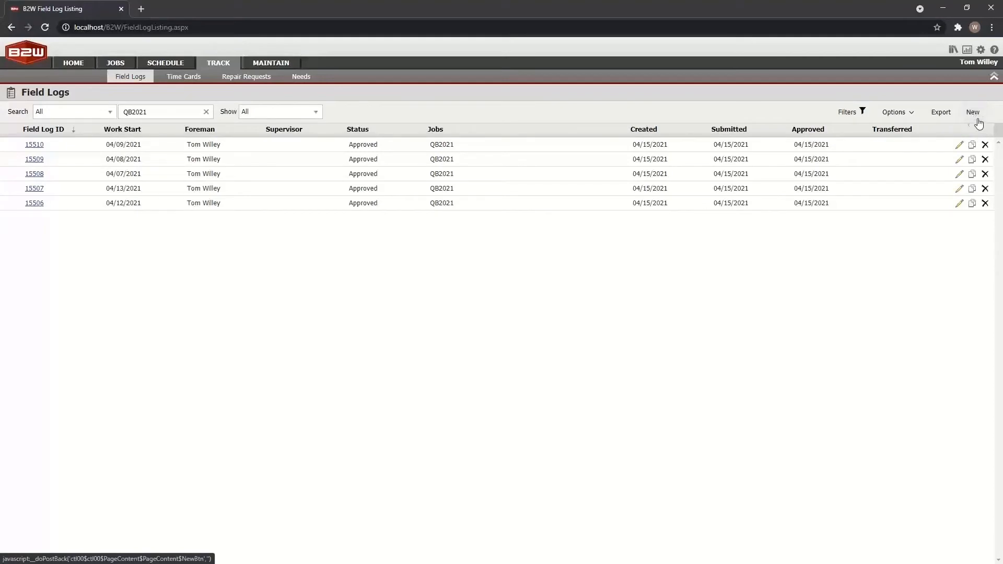
Export all five QB2021 field logs with Intuit QuickBooks Field Log Export, setting them to Transferred.
left_click(942, 113)
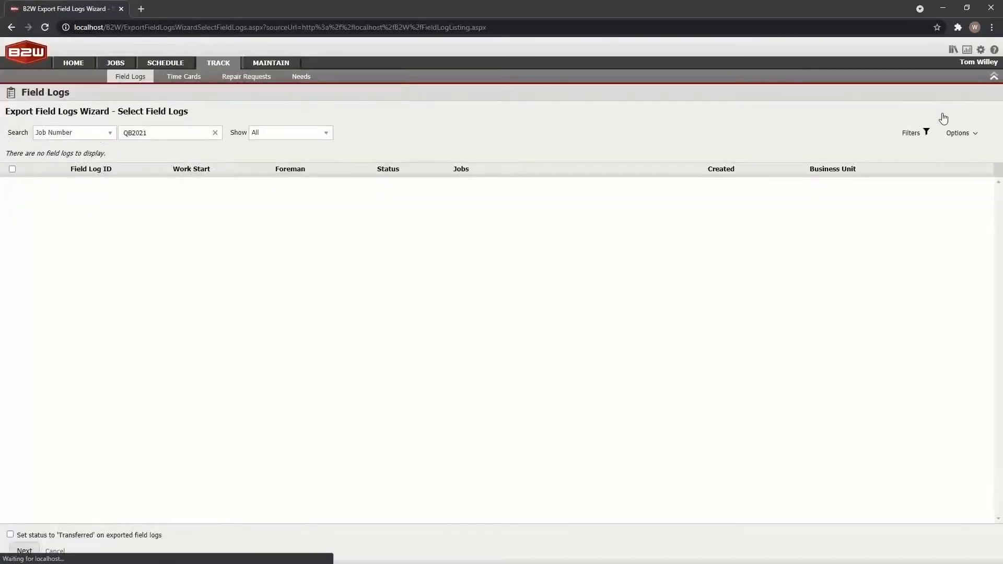
left_click(12, 150)
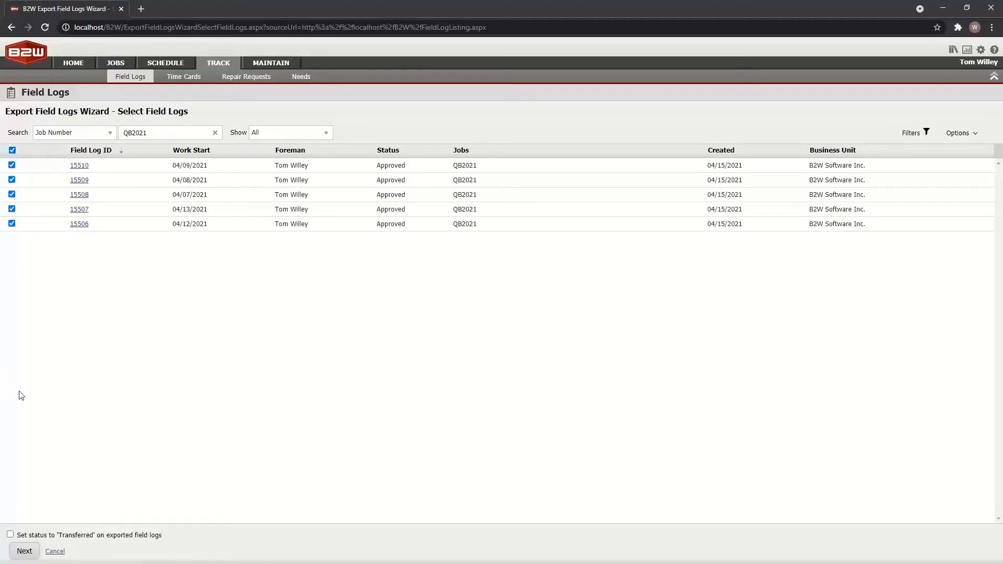
left_click(11, 535)
left_click(24, 553)
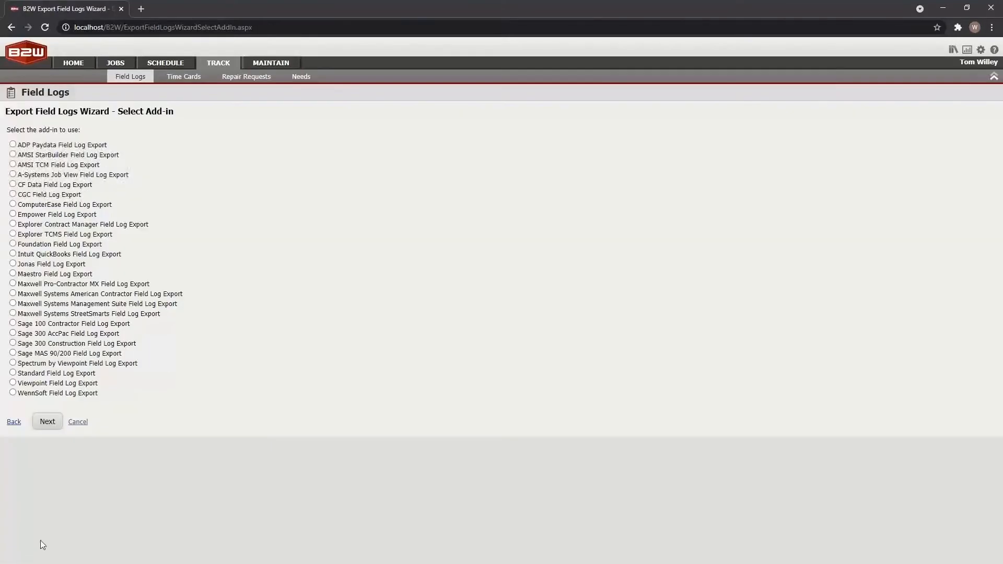
left_click(13, 254)
left_click(47, 423)
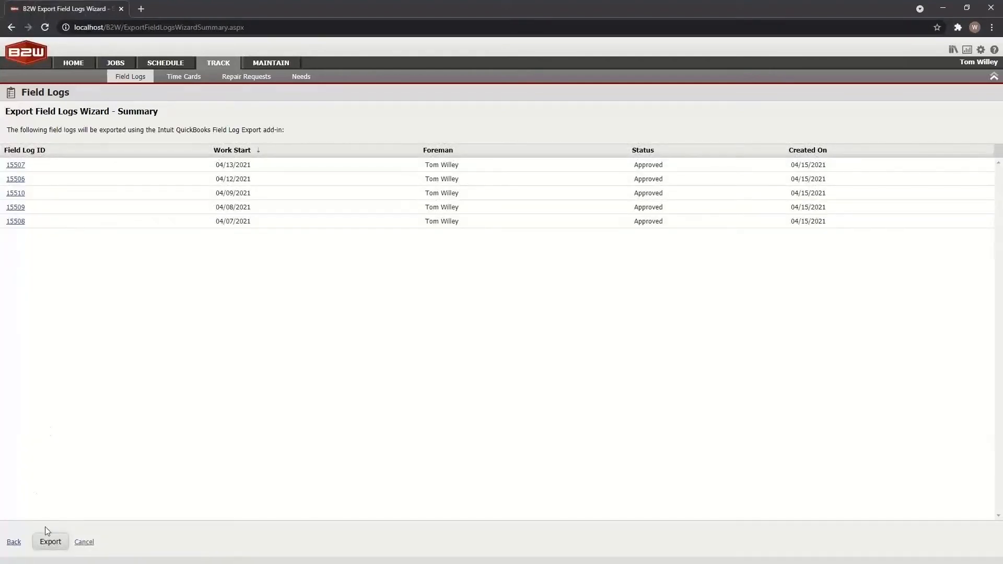
left_click(53, 544)
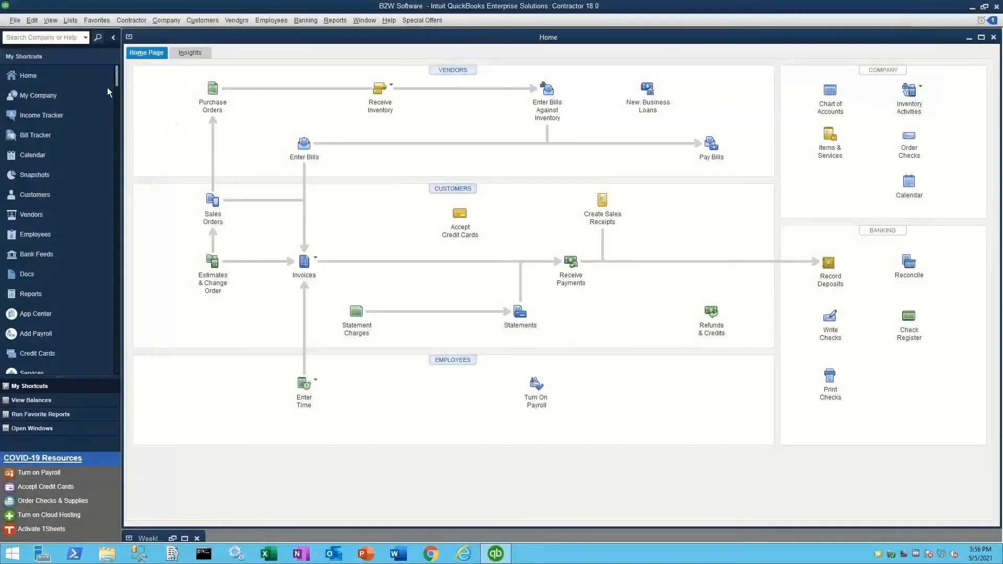
Import the FieldLogs IIF file as Timer Activities, accepting the old-version warning.
left_click(15, 19)
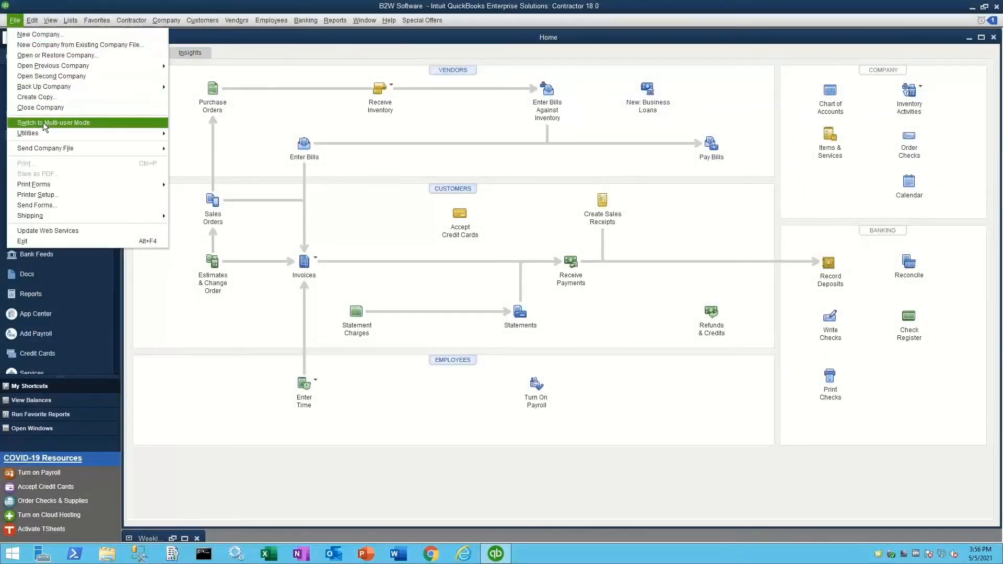
mouse_move(42, 130)
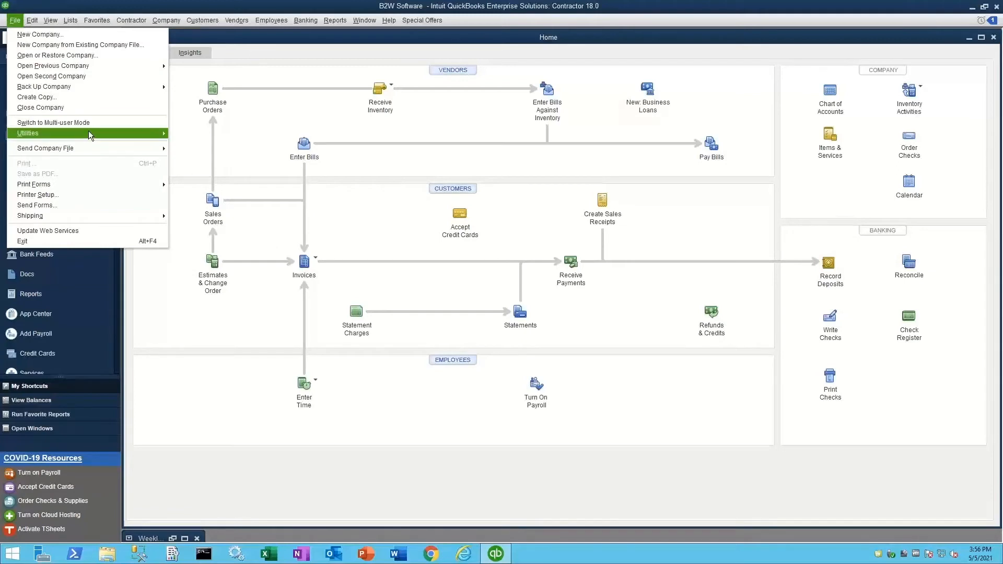
mouse_move(90, 134)
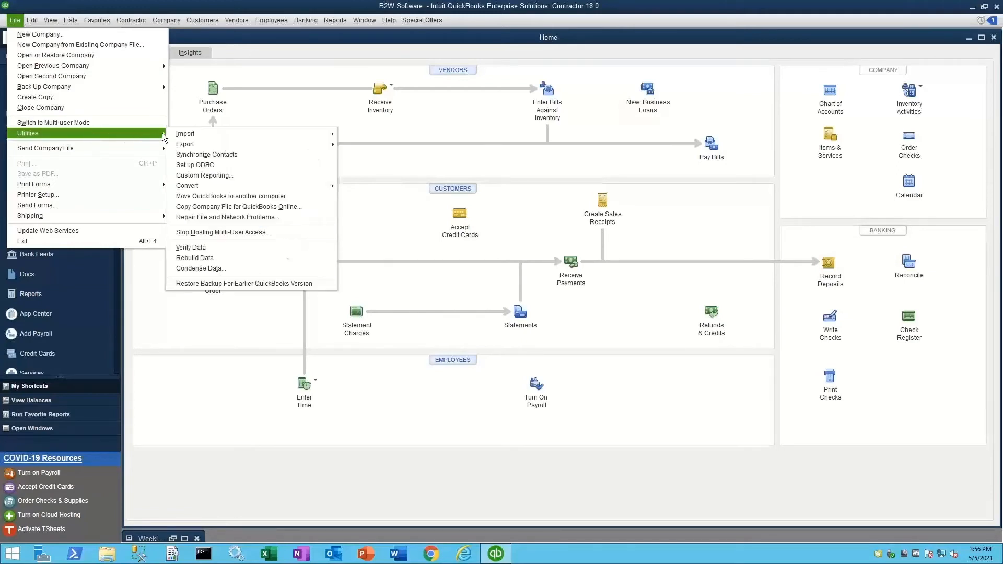
mouse_move(218, 134)
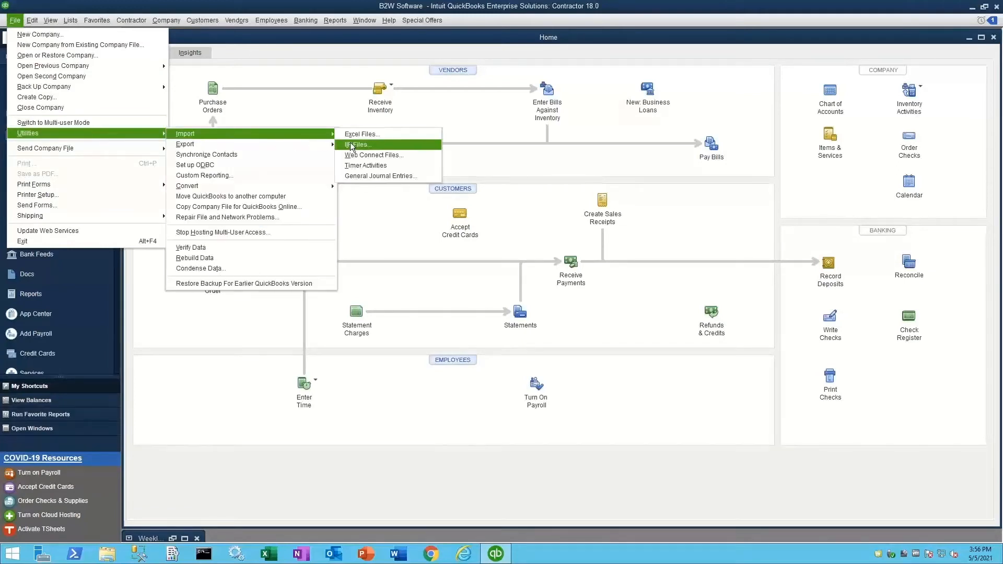
left_click(390, 166)
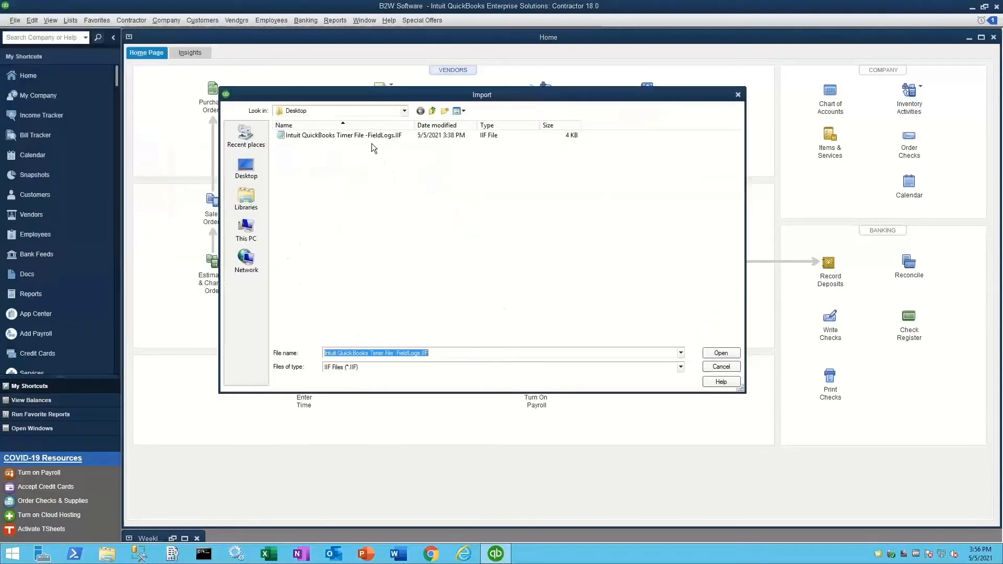
left_click(368, 137)
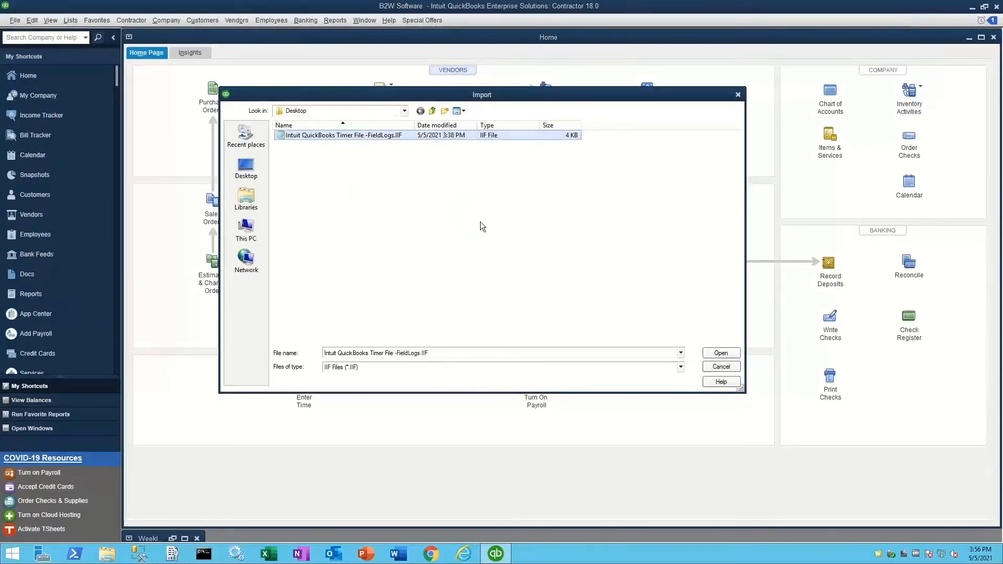
left_click(724, 353)
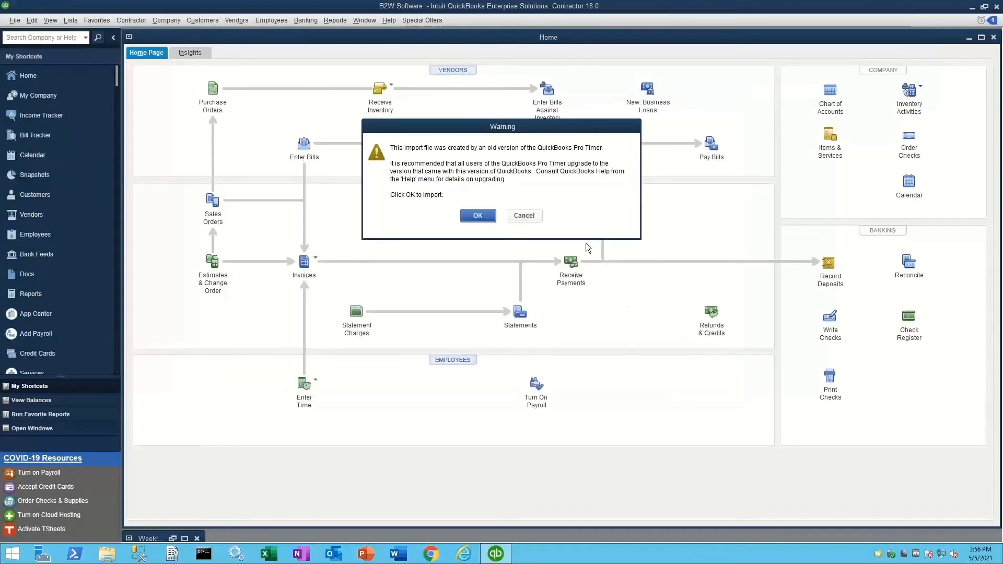
left_click(478, 216)
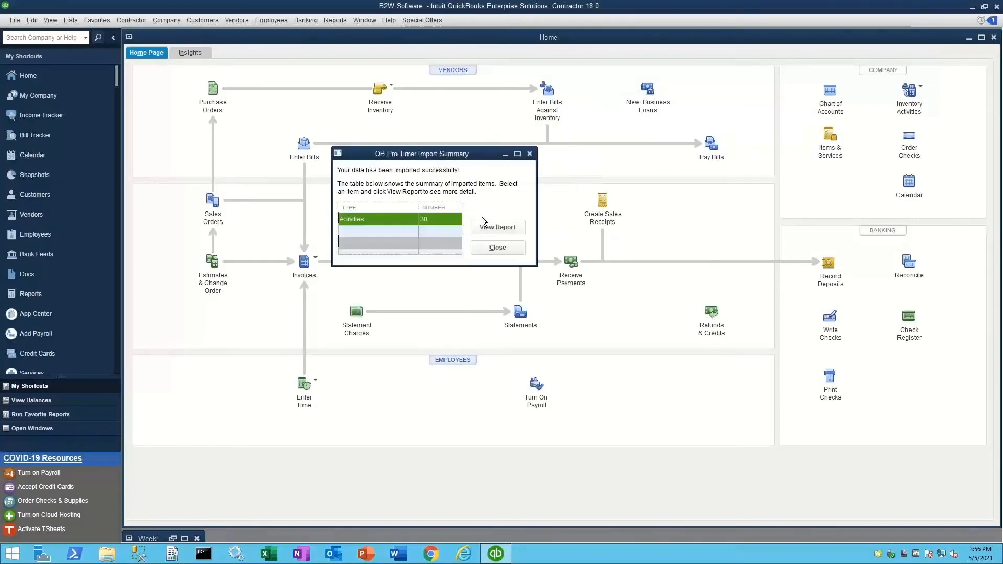
Review the Timer Import Detail report of 30 activities, then close it and the summary.
left_click(516, 227)
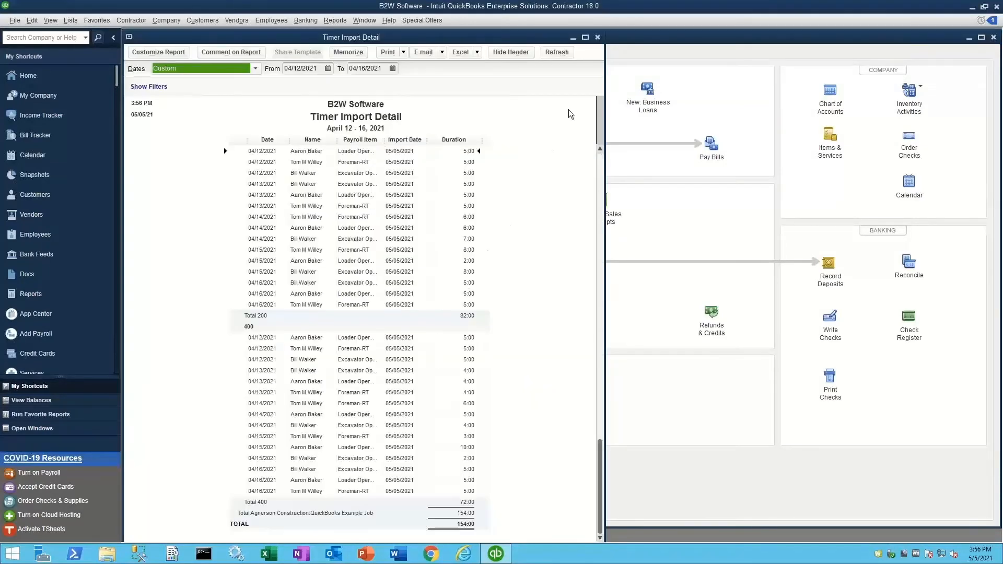
left_click(597, 38)
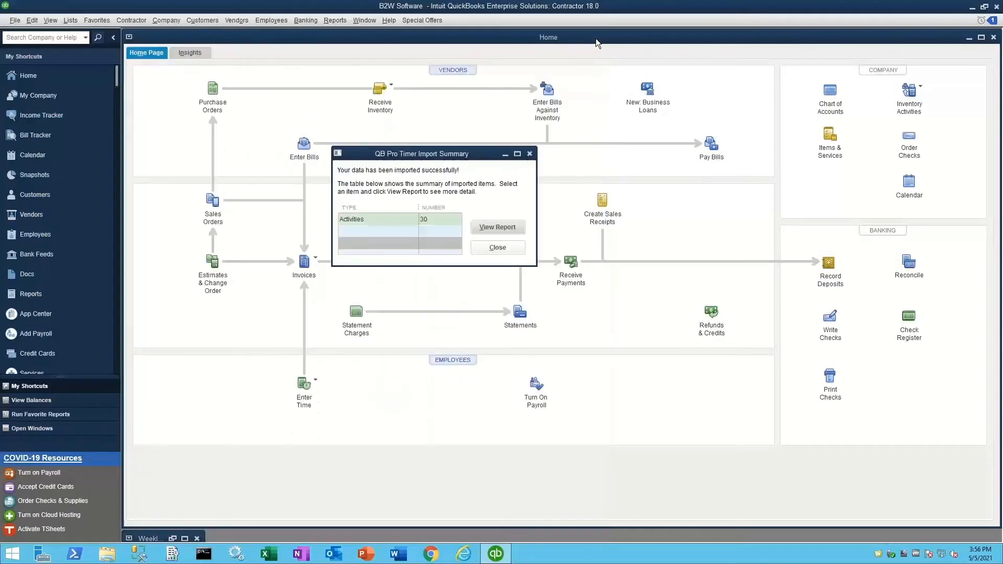
left_click(506, 247)
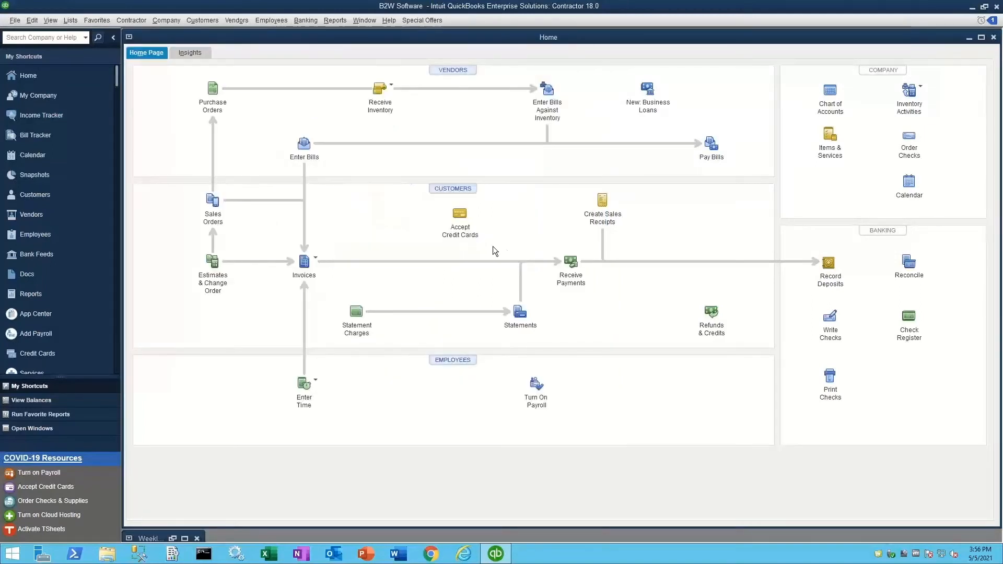
Open the Weekly Timesheet for Apr 12 to Apr 18, 2021 and select the employee by name.
left_click(272, 25)
mouse_move(289, 52)
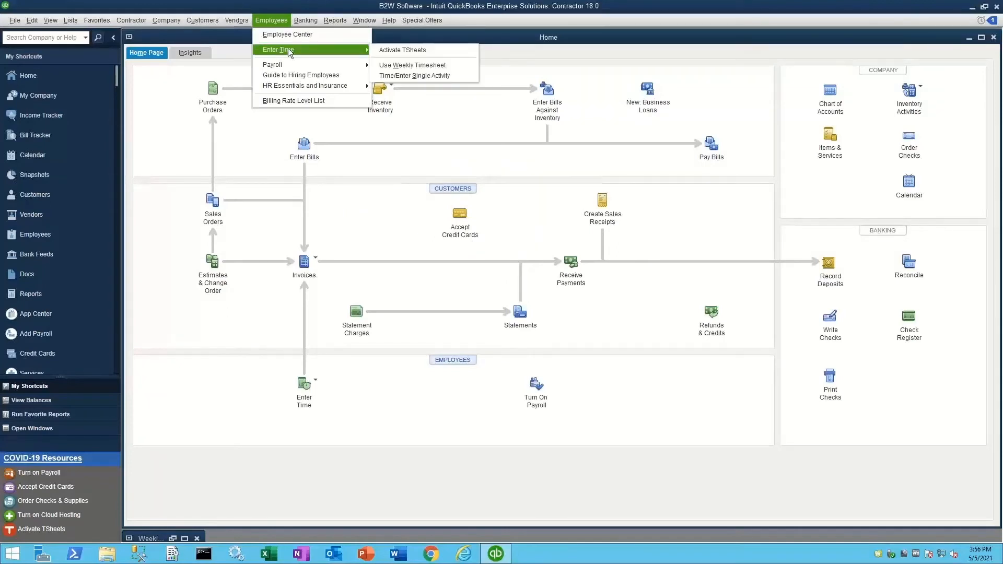
left_click(405, 67)
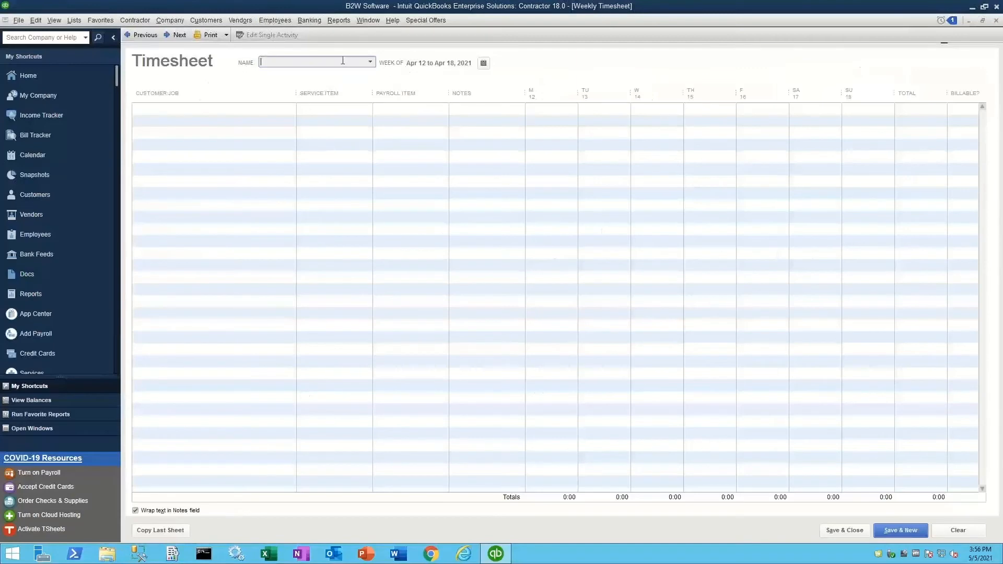
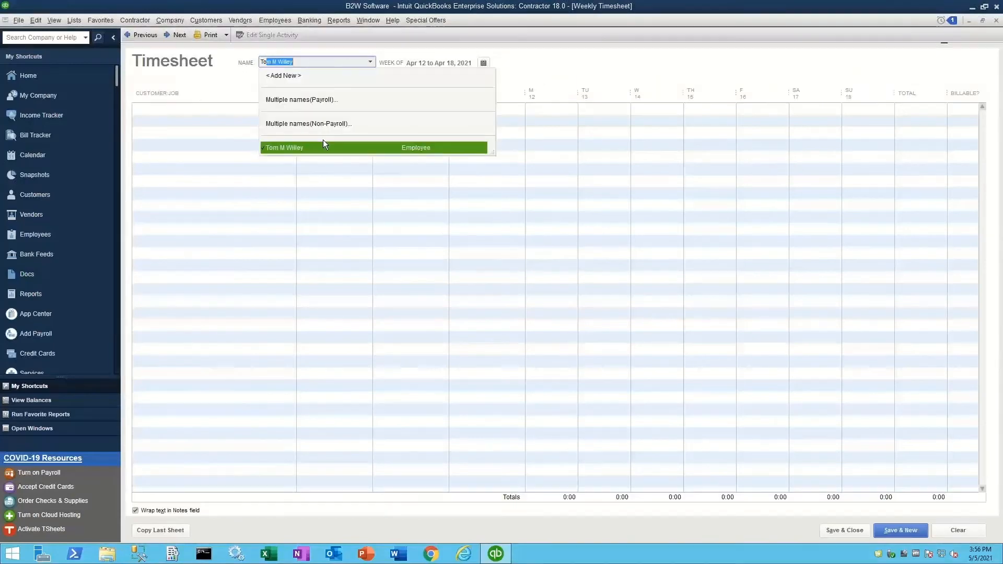
left_click(324, 143)
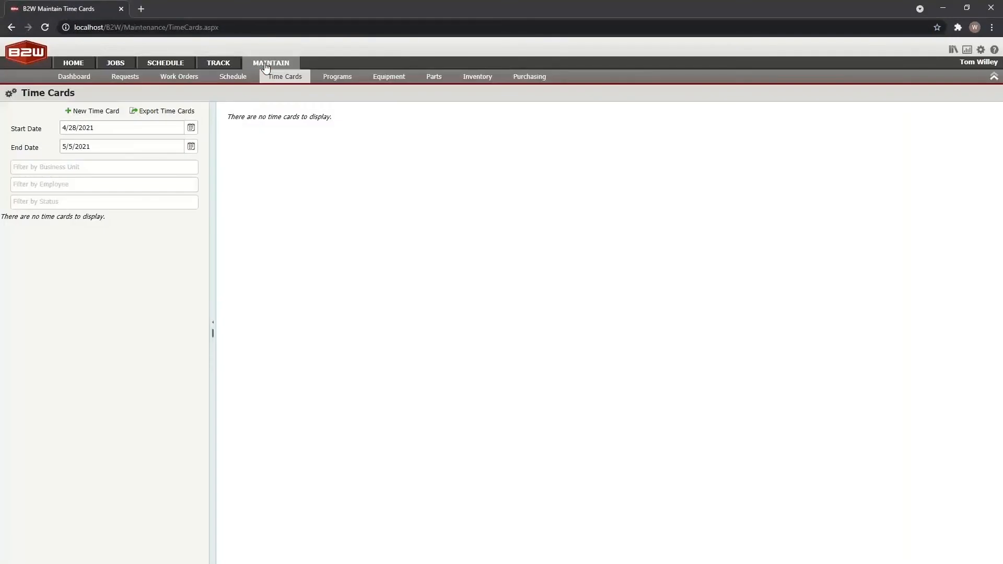
Set the Start Date to 4/9/2021 and view the April 12 card's mechanic hours charge details.
left_click(192, 128)
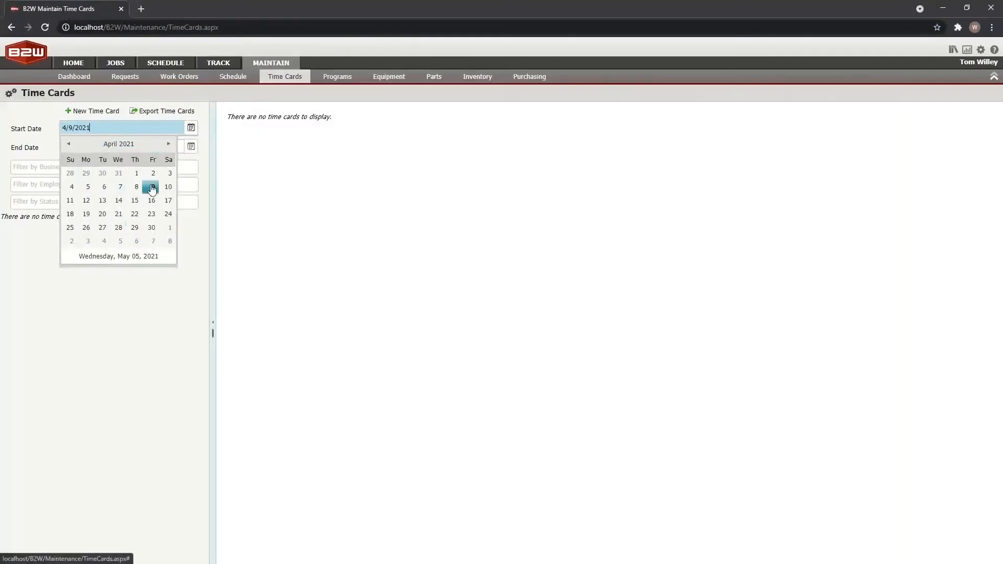
left_click(153, 186)
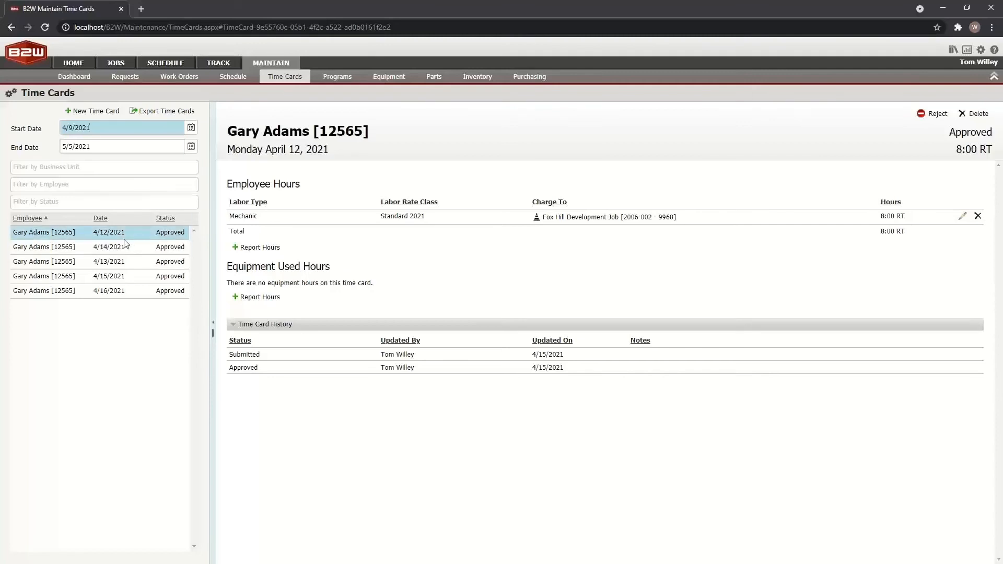
left_click(107, 236)
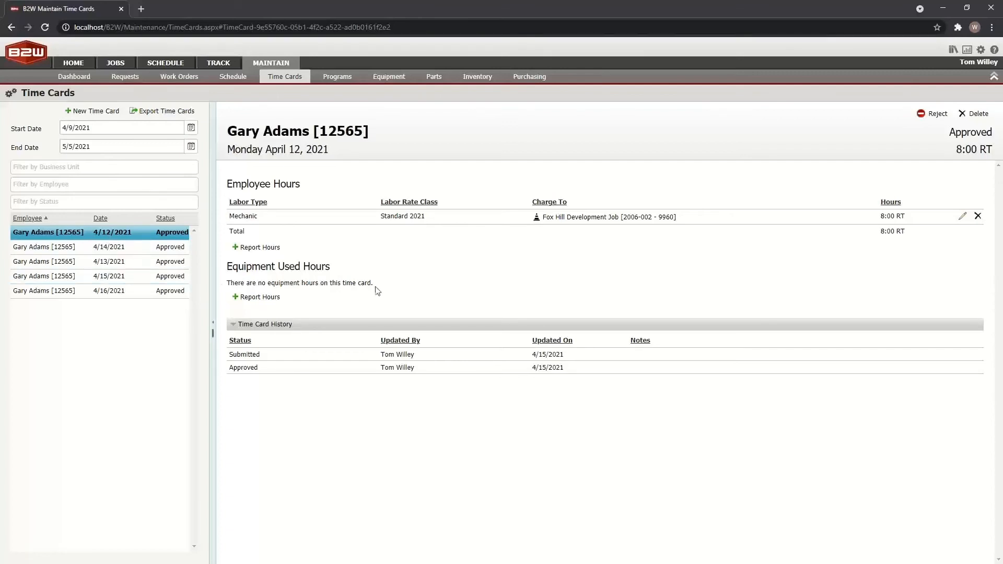
left_click(537, 218)
Discard the April 12 hours edit, then view the April 16 card's 4:00 Drive Time charge.
left_click(963, 216)
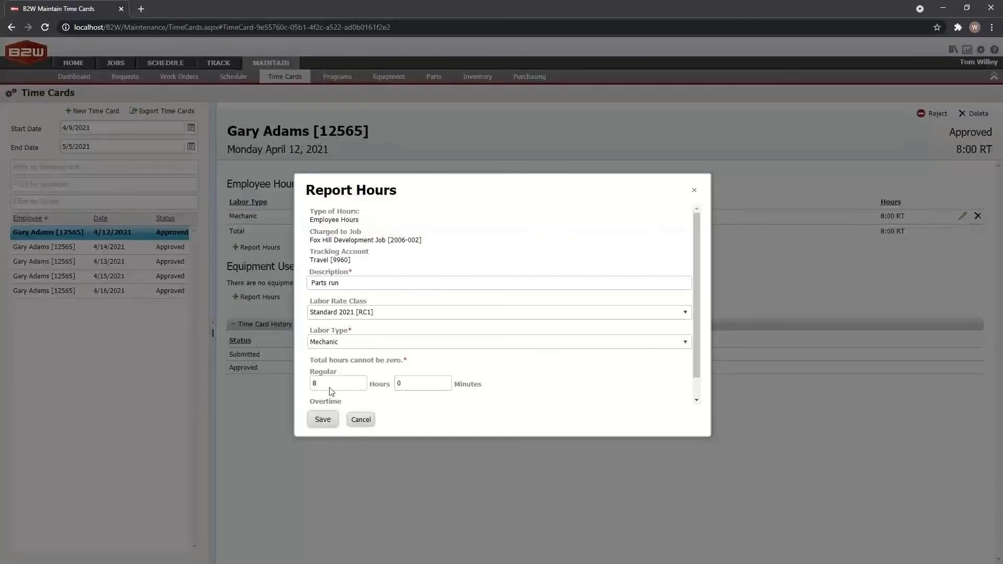
left_click(361, 419)
left_click(437, 322)
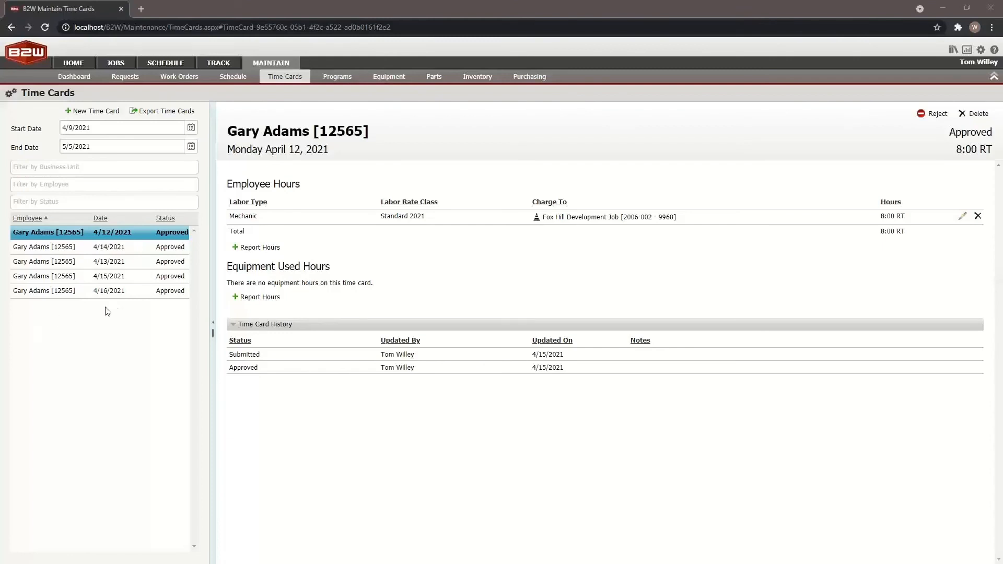
left_click(127, 296)
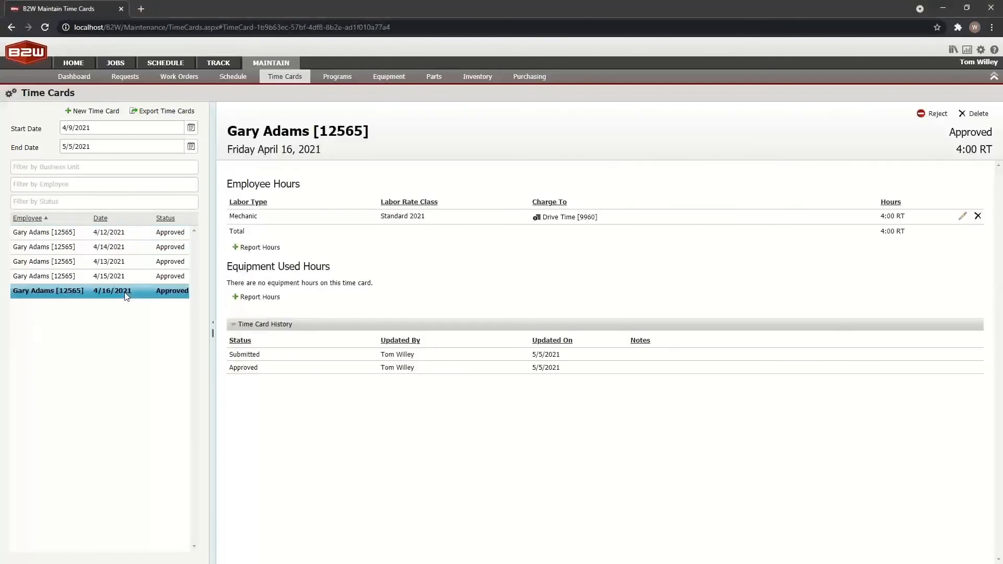
left_click(536, 221)
left_click(981, 49)
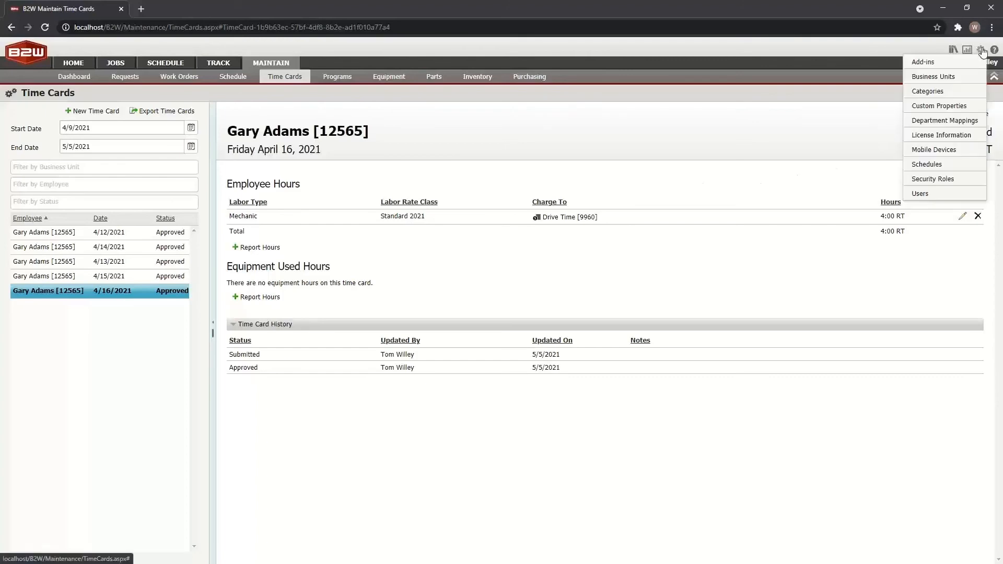
left_click(924, 60)
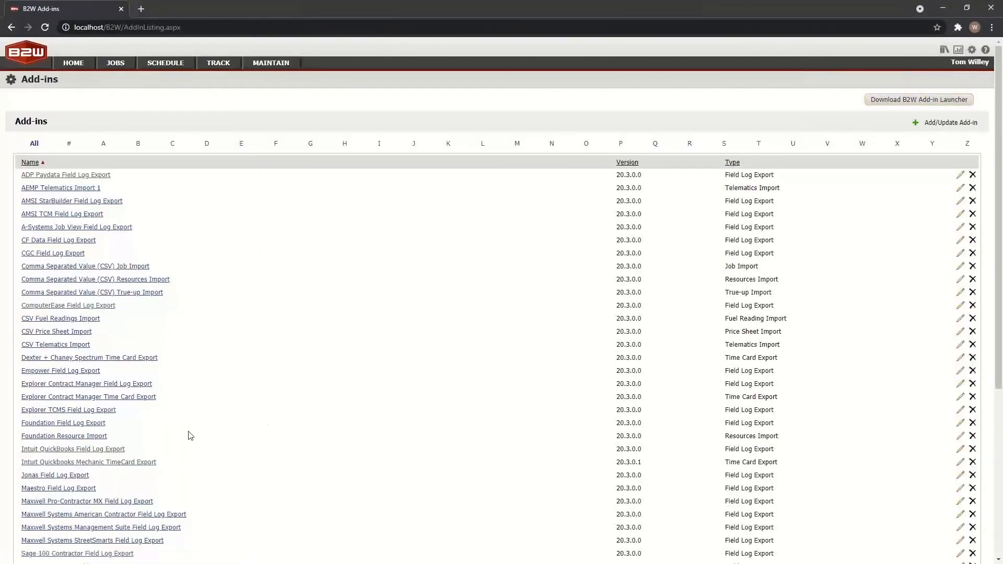
left_click(95, 463)
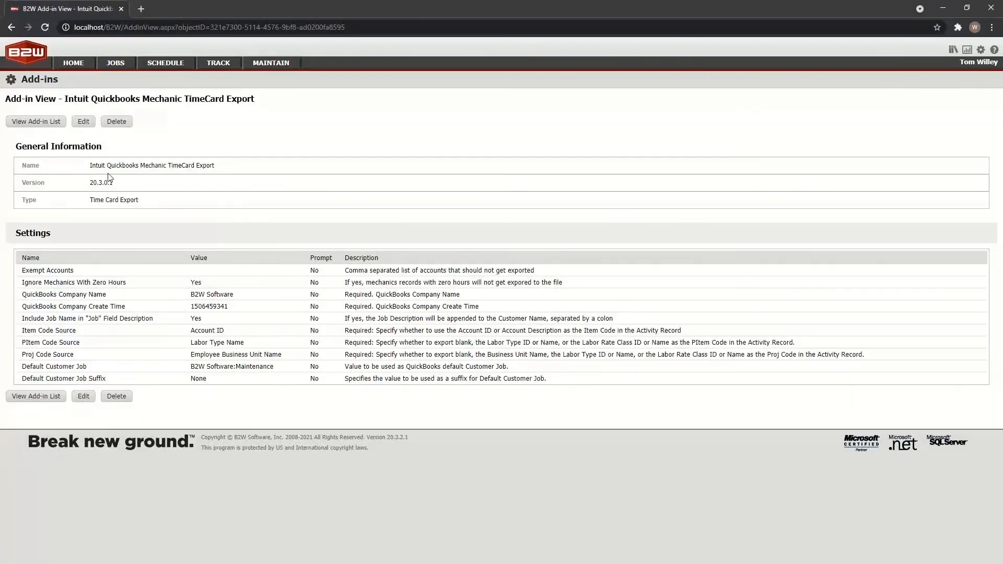
left_click(84, 122)
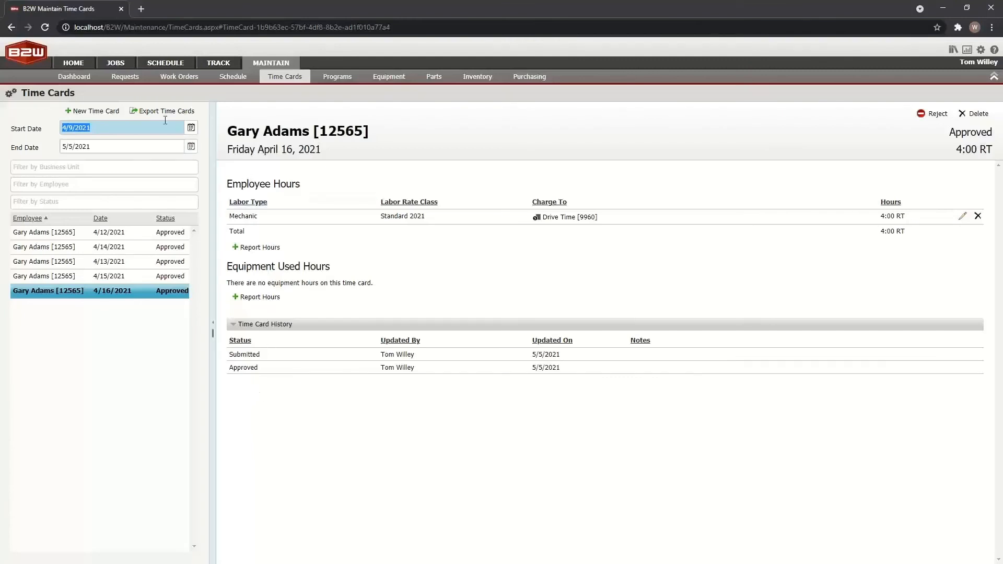
Export all five time cards via the Intuit Quickbooks Mechanic TimeCard Export add-in, marking them Transferred.
left_click(154, 111)
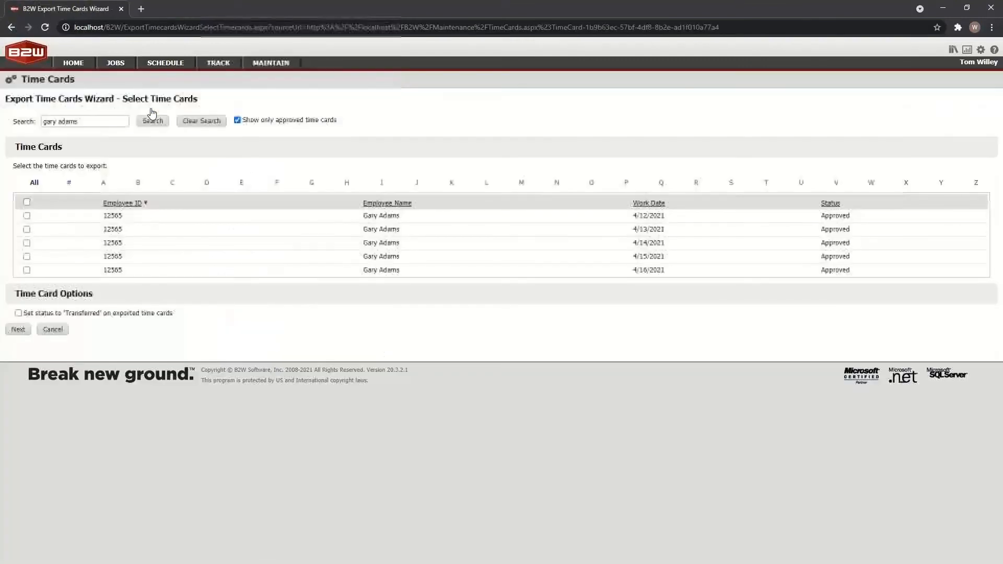
left_click(26, 202)
left_click(19, 313)
left_click(19, 329)
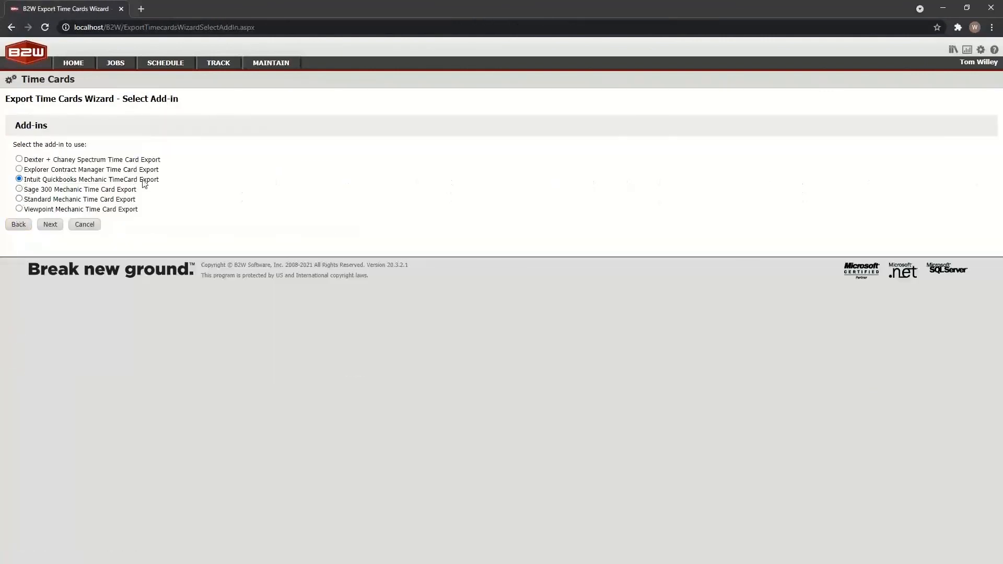
left_click(48, 225)
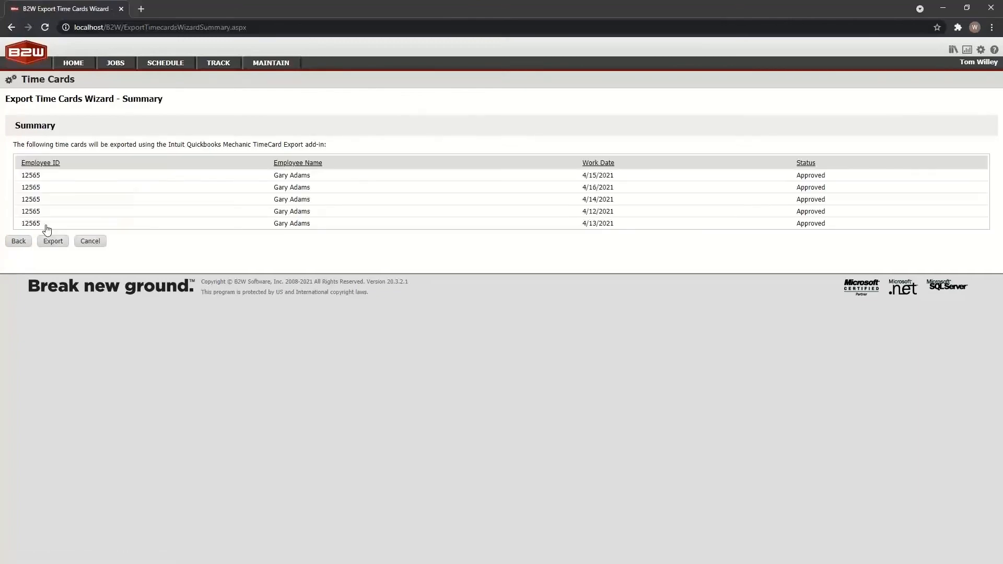
left_click(53, 242)
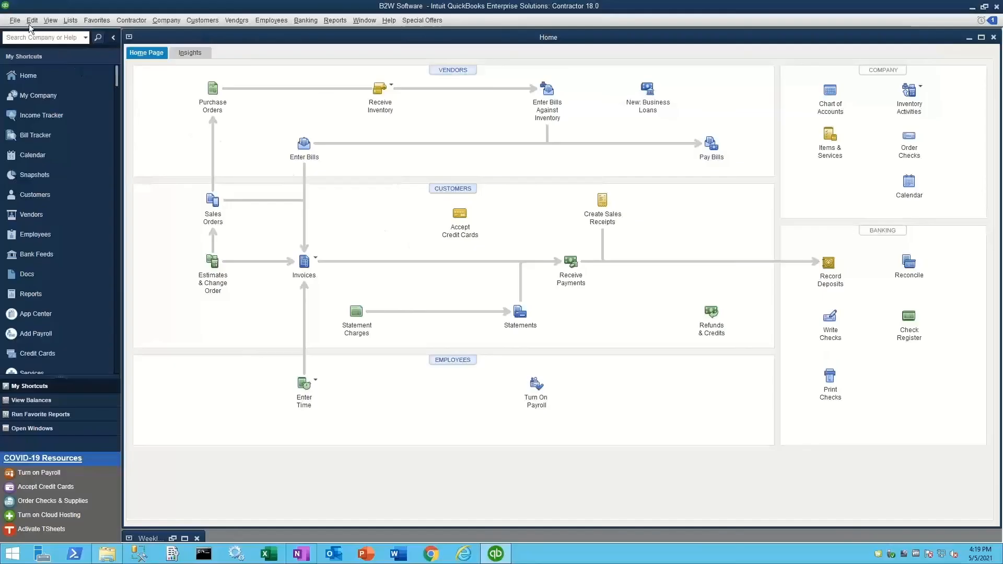
Import 'B2W Intuit QuickBooks Time Card Export.iif' as timer activities and show the Timer Import Detail report.
left_click(15, 20)
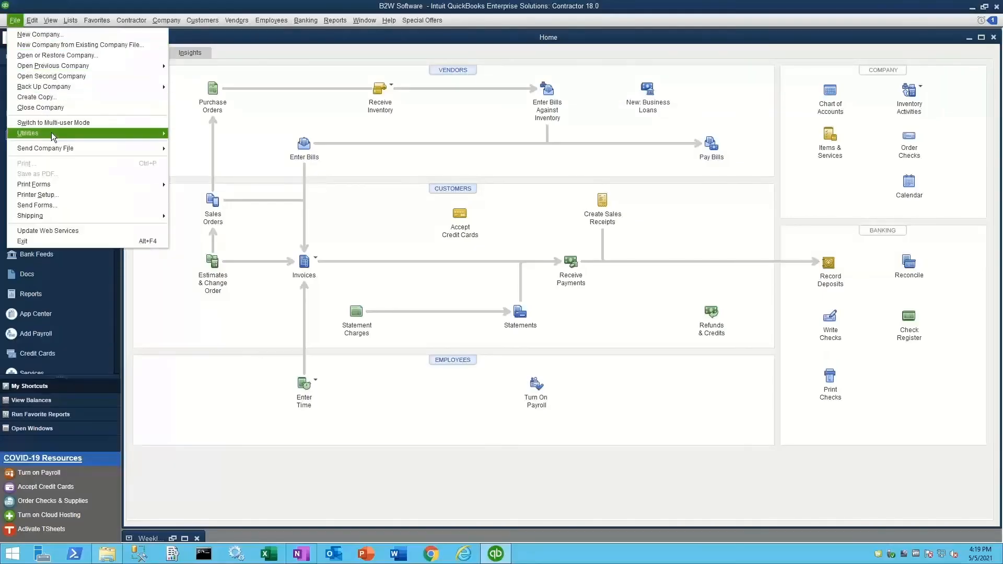
mouse_move(54, 133)
mouse_move(202, 134)
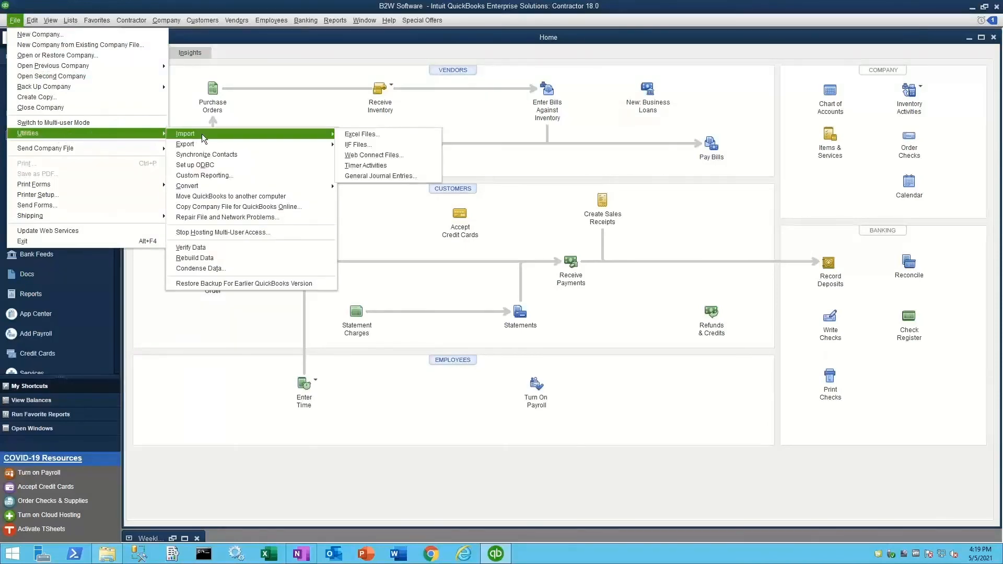
left_click(374, 166)
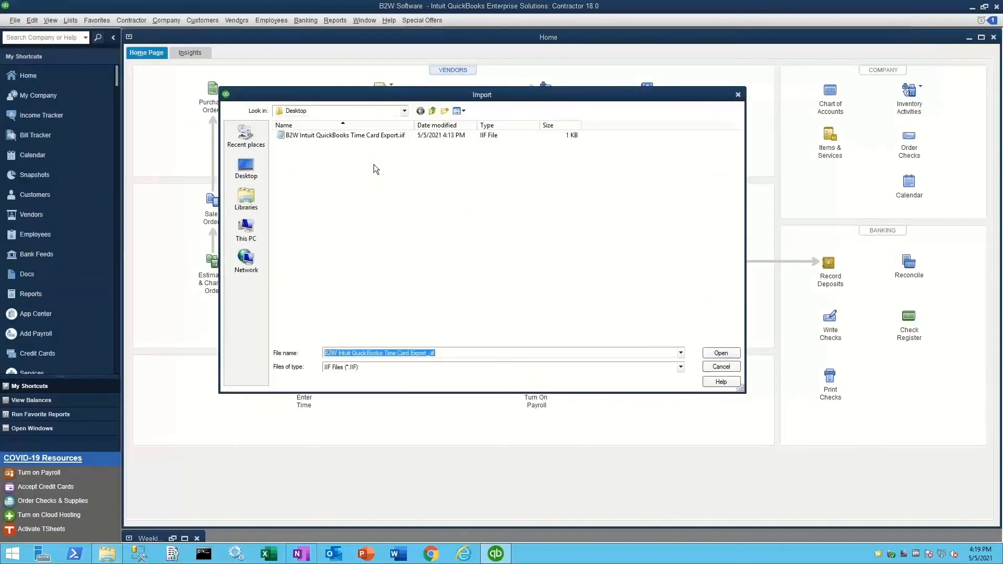
left_click(354, 137)
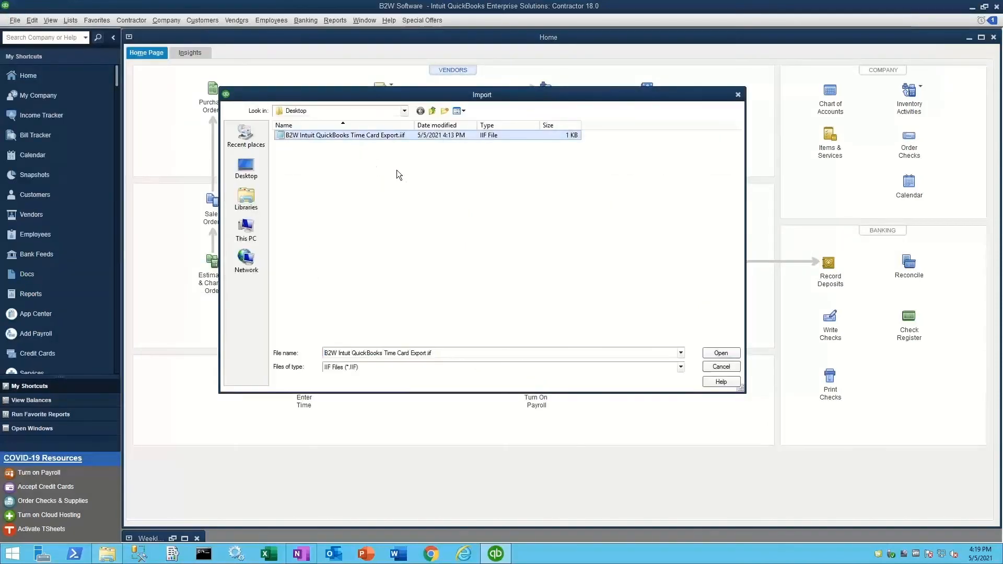
left_click(712, 356)
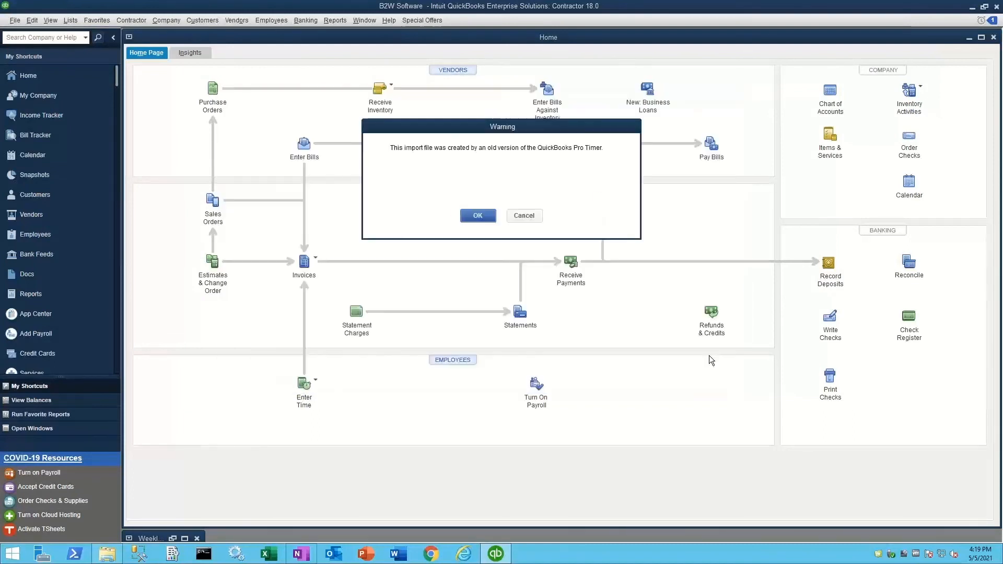
left_click(492, 219)
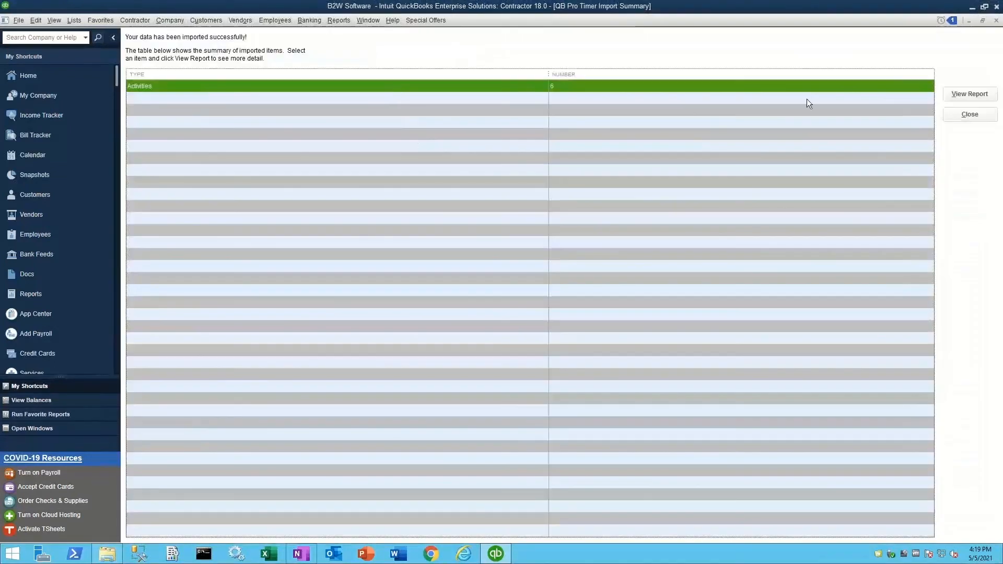
left_click(949, 95)
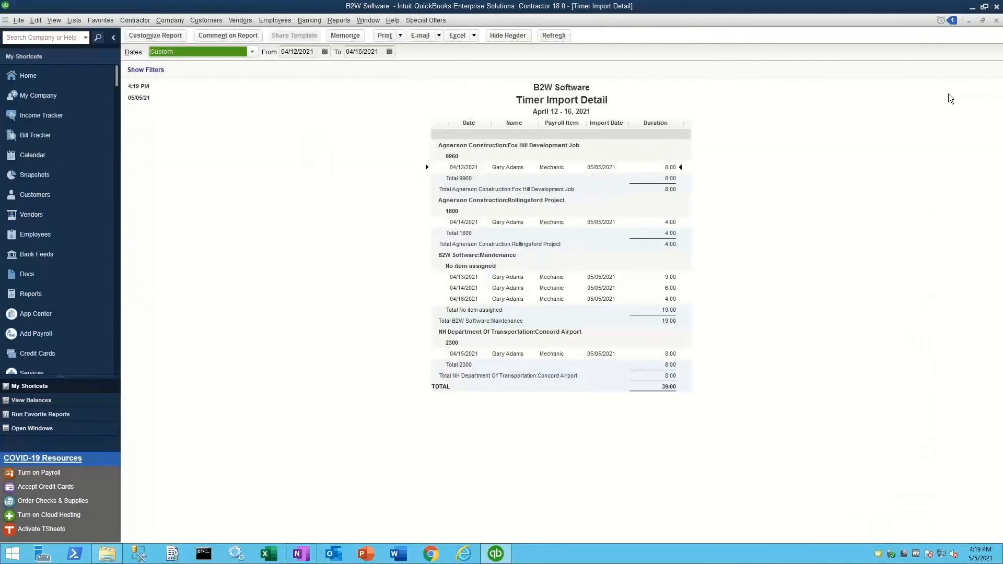